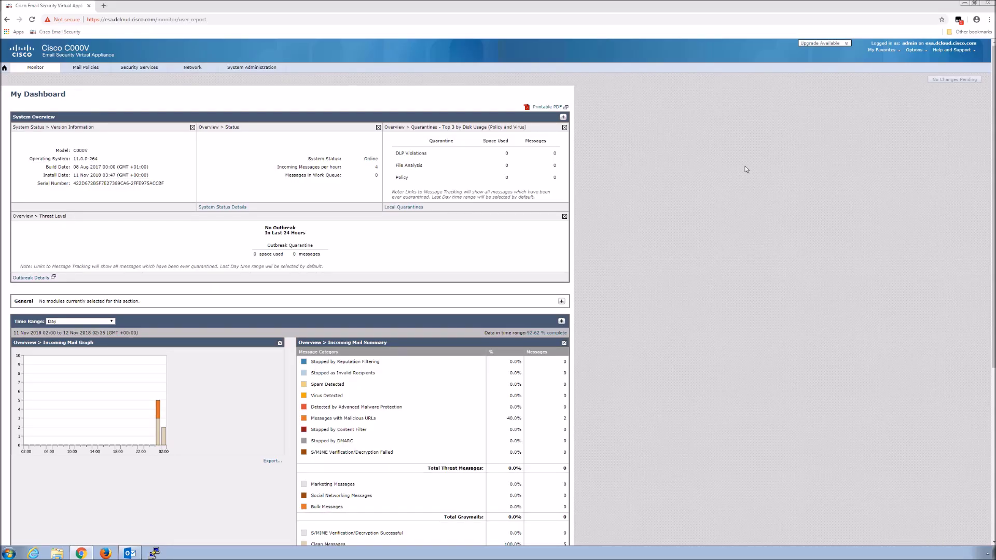
Go to Mail Policies > Incoming Content Filters to list the existing filters
click(82, 69)
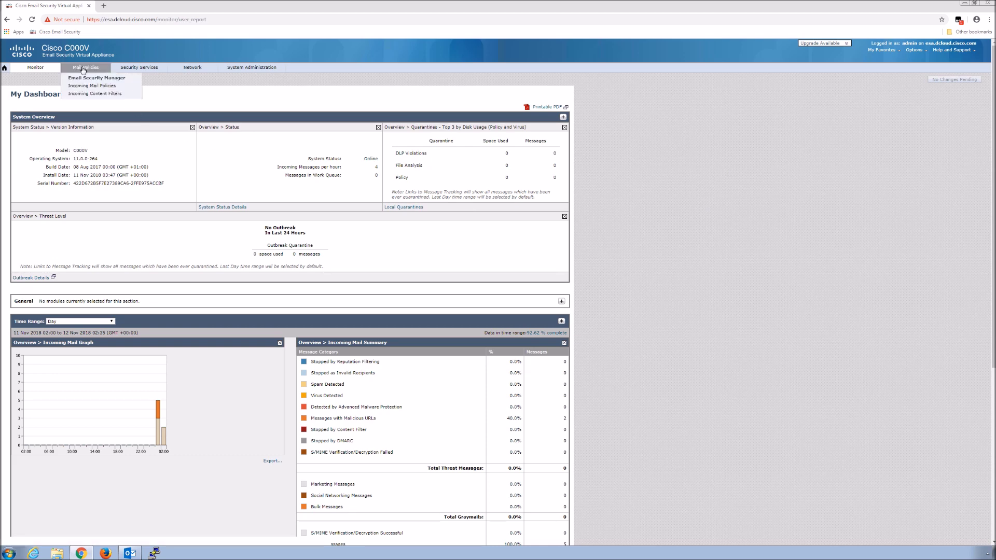
click(96, 93)
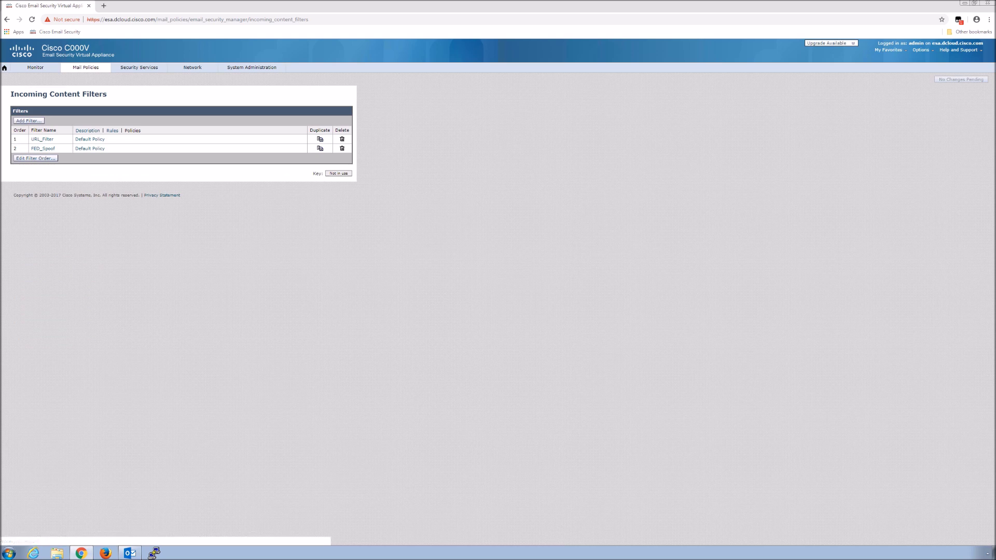
Add a new content filter named Macro_Detection with description 'Identify Messages with Macros'
click(27, 121)
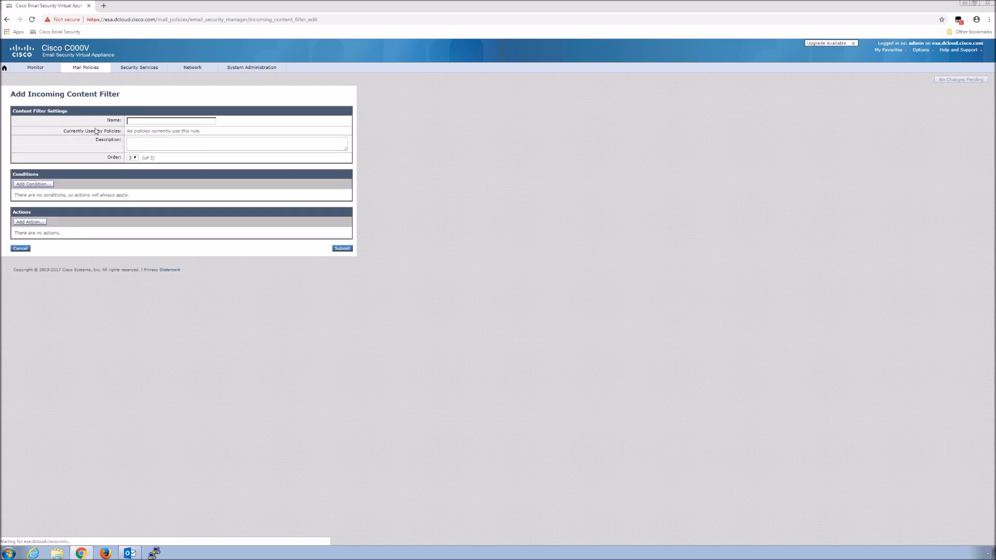
click(148, 121)
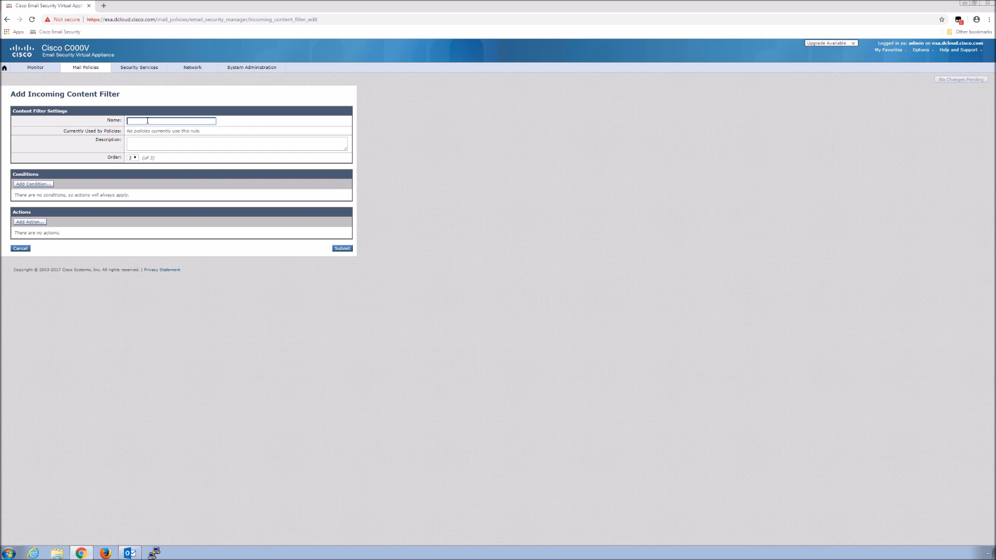
text(Mad)
key(BackSpace)
key(BackSpace)
text(ro_Detect)
click(205, 141)
text(Identify M)
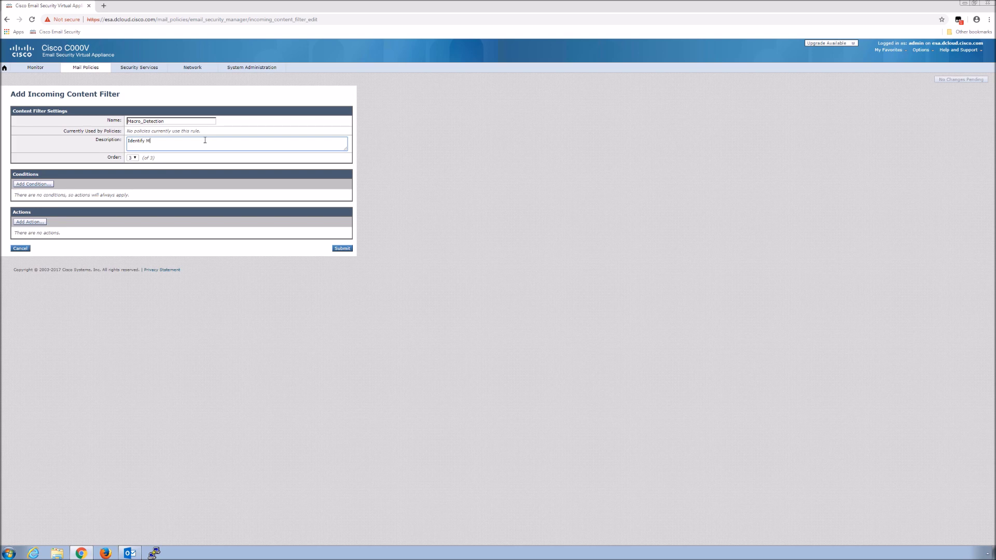
text(essages with Macros)
Add a Macro Detection condition for Microsoft Office Files and OLE File types
click(41, 185)
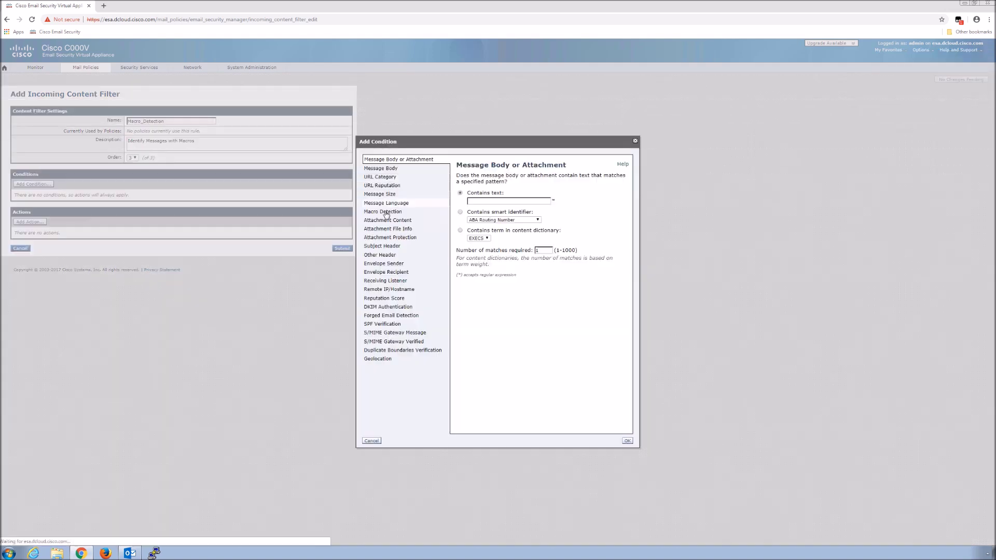
click(386, 212)
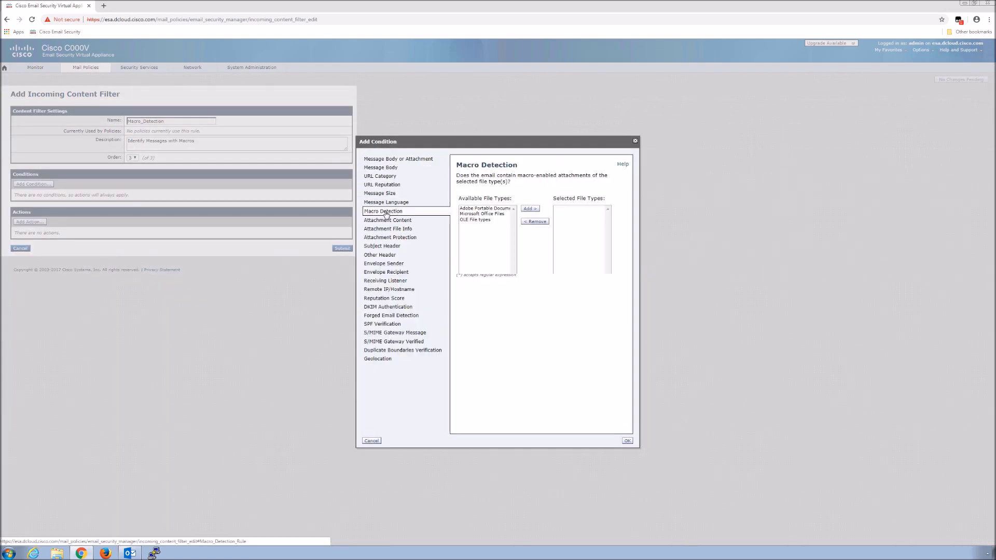
click(498, 214)
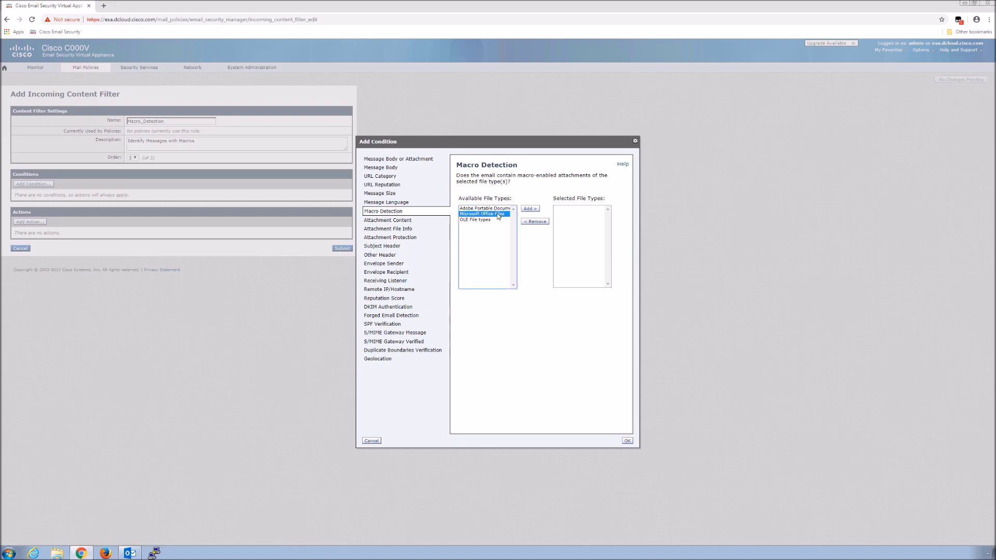
ctrl+click(486, 220)
click(533, 209)
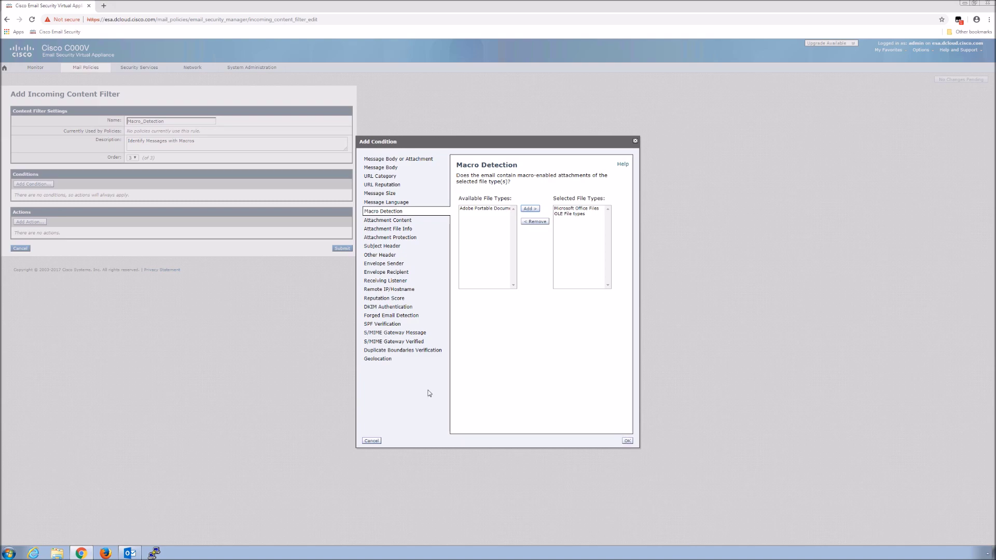
click(31, 223)
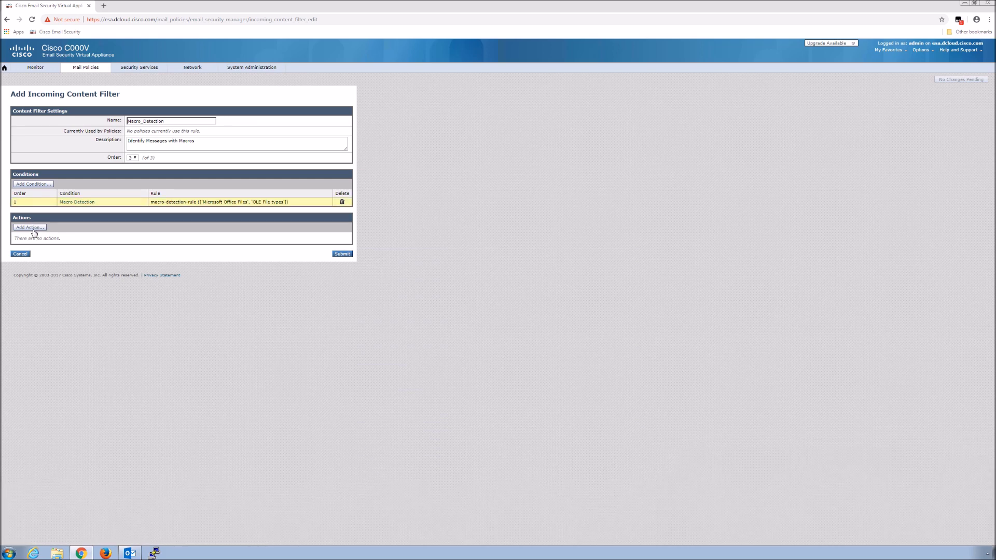
Add a Strip Attachment With Macro action for Office and OLE files, replacement message 'MACRO DETECTED'
click(34, 230)
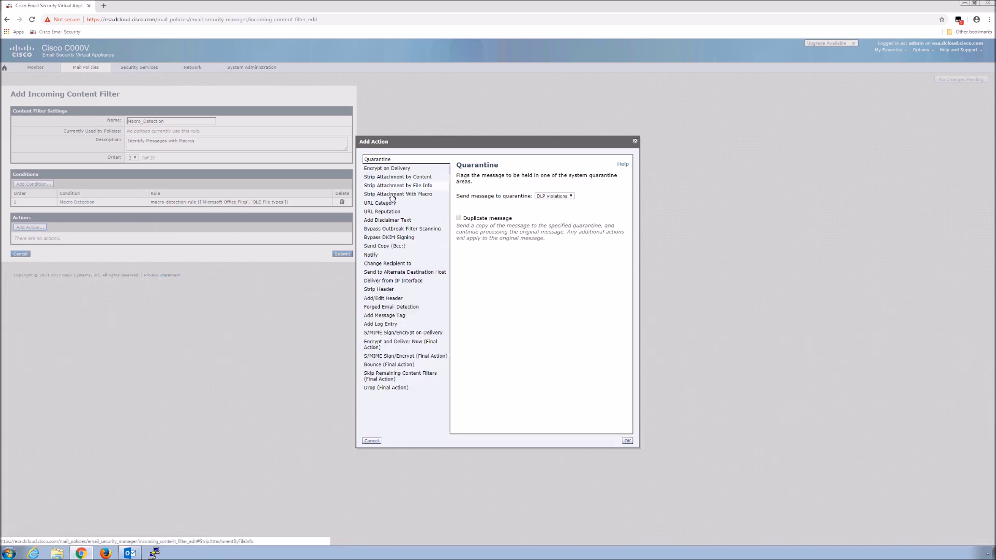
click(391, 195)
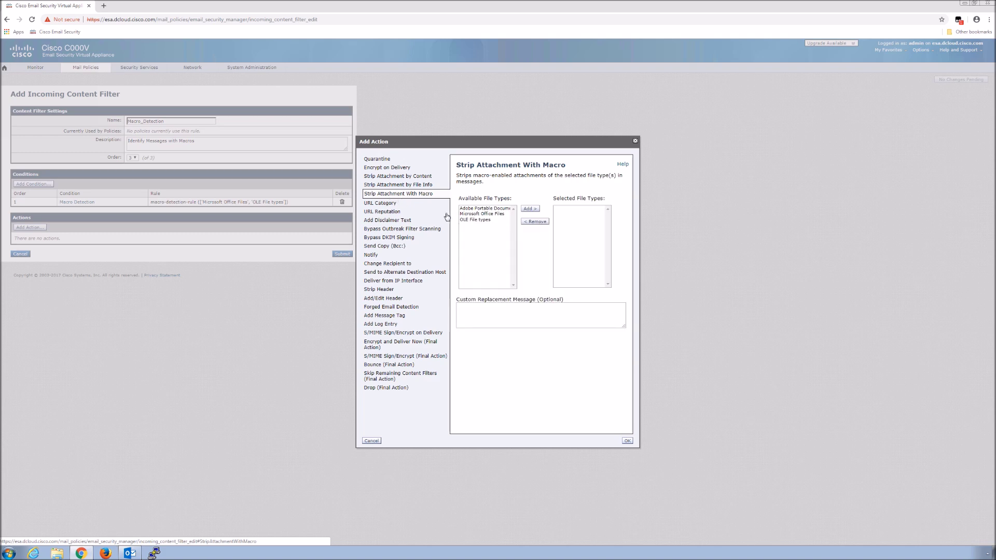
click(478, 215)
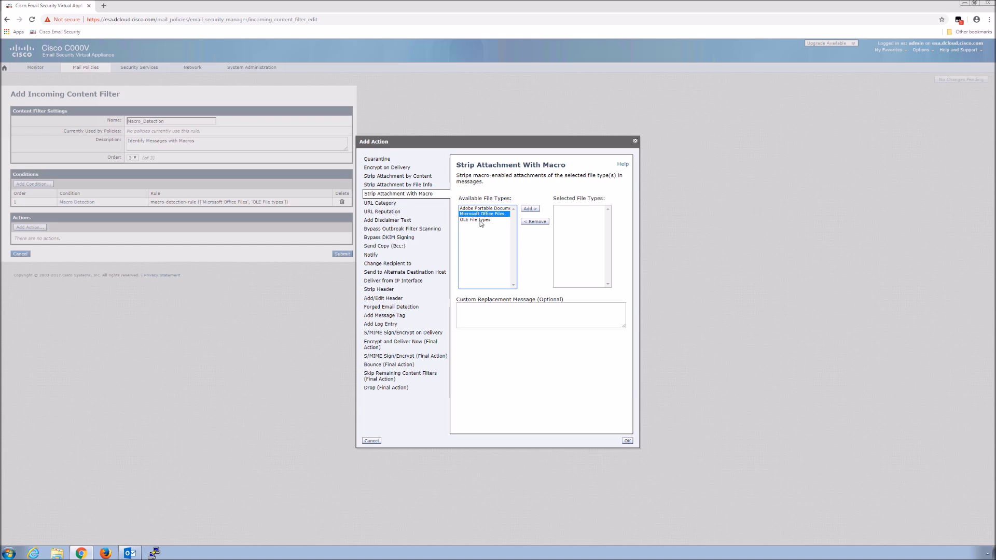
ctrl+click(480, 221)
click(488, 315)
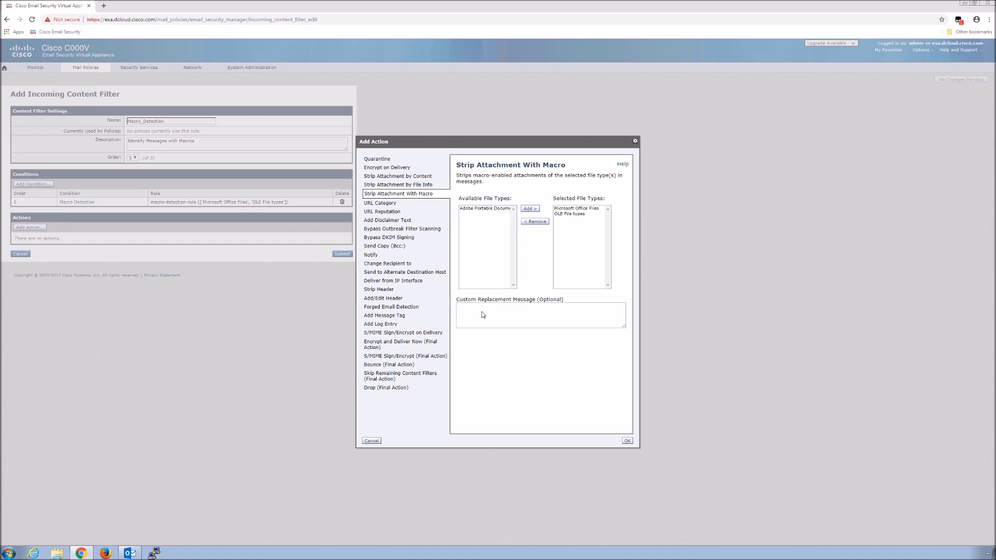
click(483, 313)
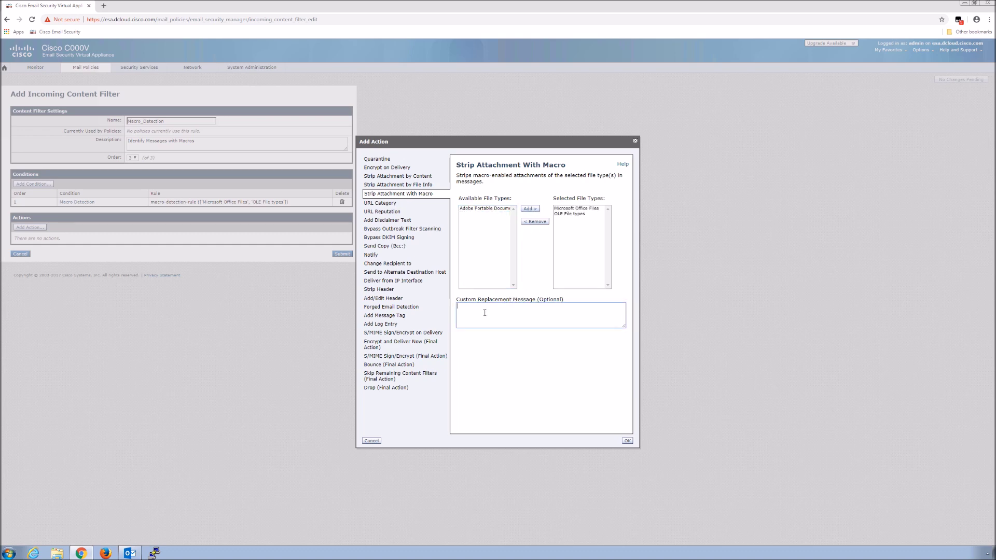
text(MACRO DETECTED)
click(626, 441)
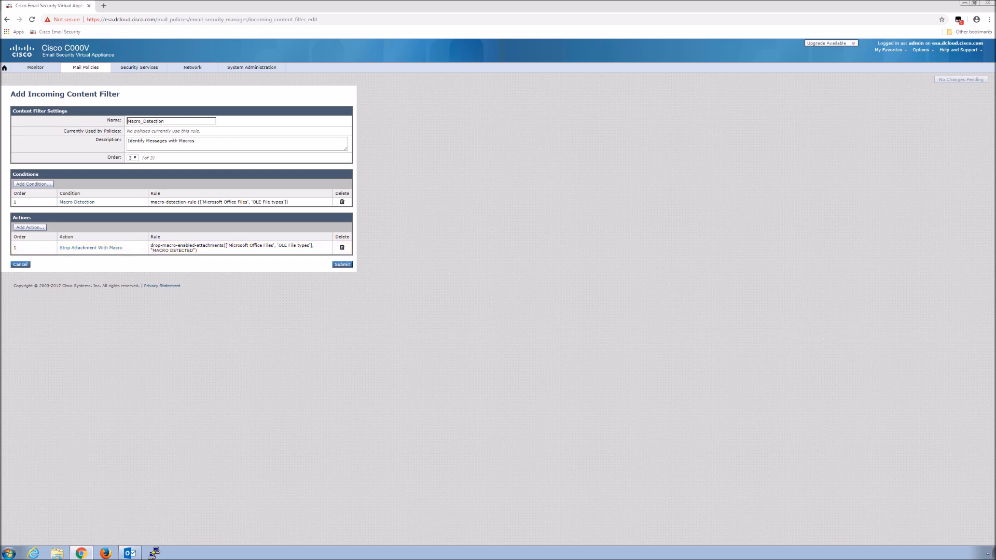
Submit the Macro_Detection filter and commit changes with comment 'Incoming CF Macro Detection'
click(342, 265)
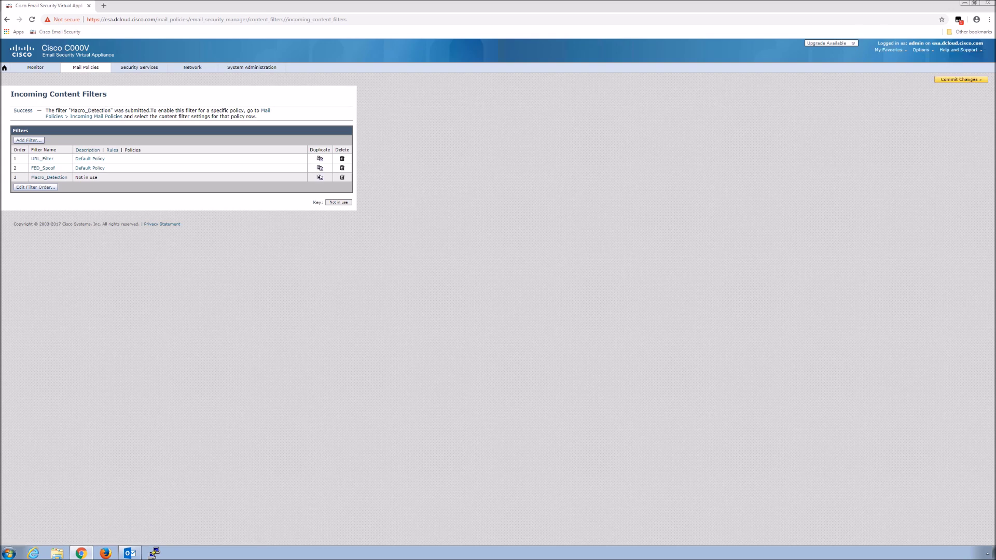
click(964, 81)
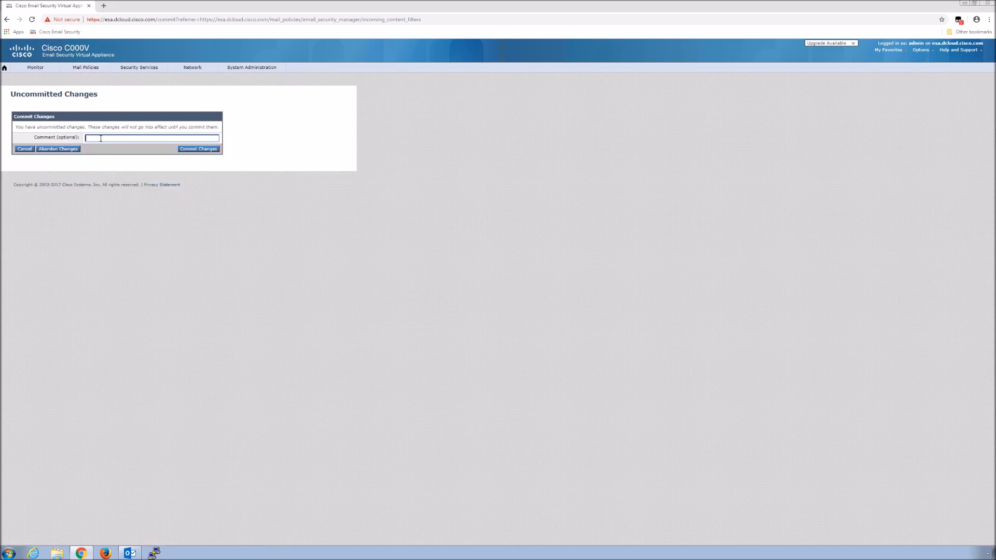
click(101, 138)
text(Incoming CF Macro Detection)
click(202, 150)
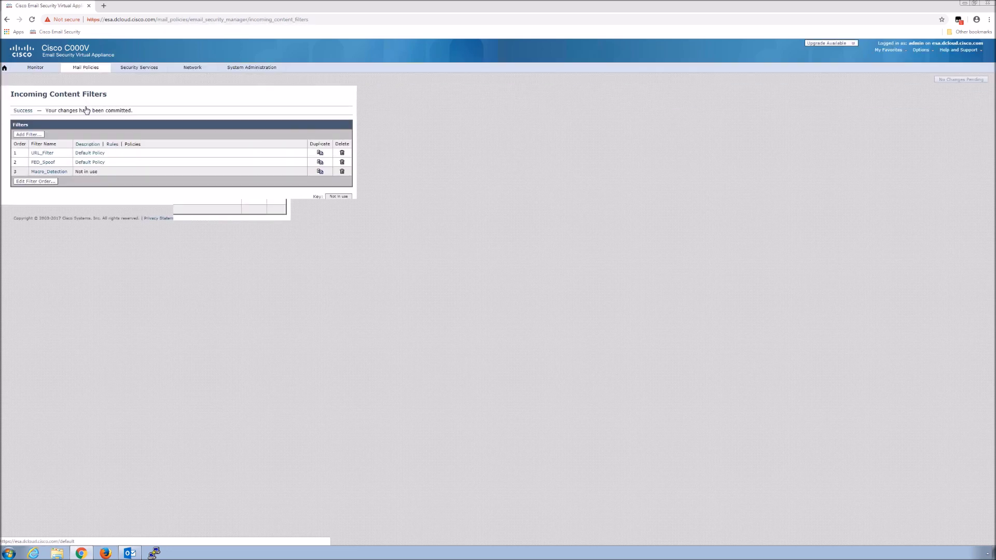
Enable Macro_Detection in the Default Policy's incoming content filters and submit the setting
click(93, 69)
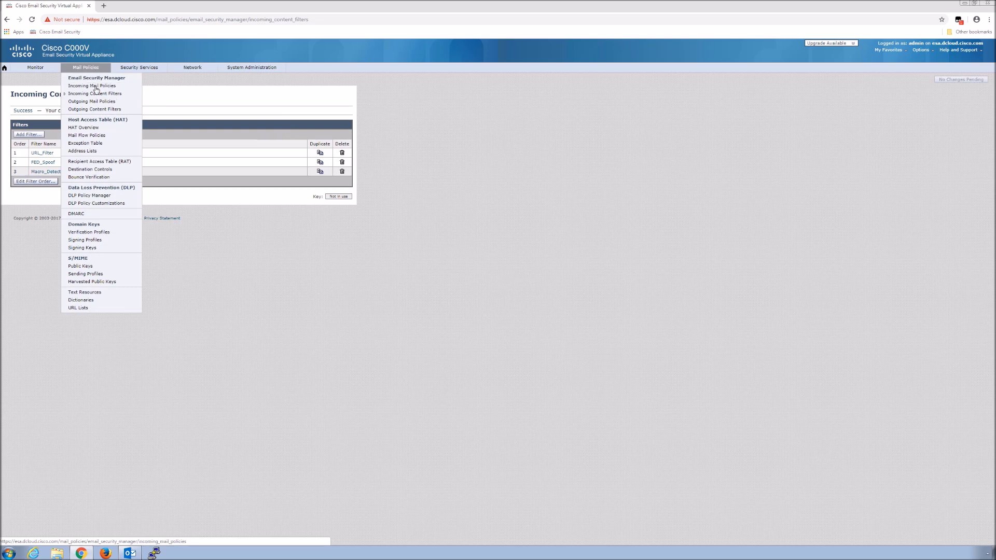
click(95, 87)
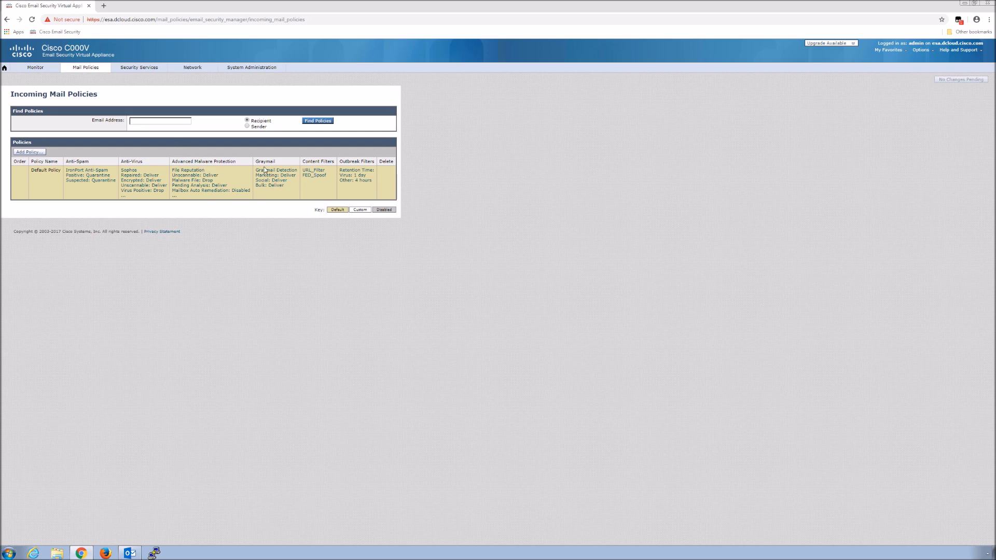
click(313, 176)
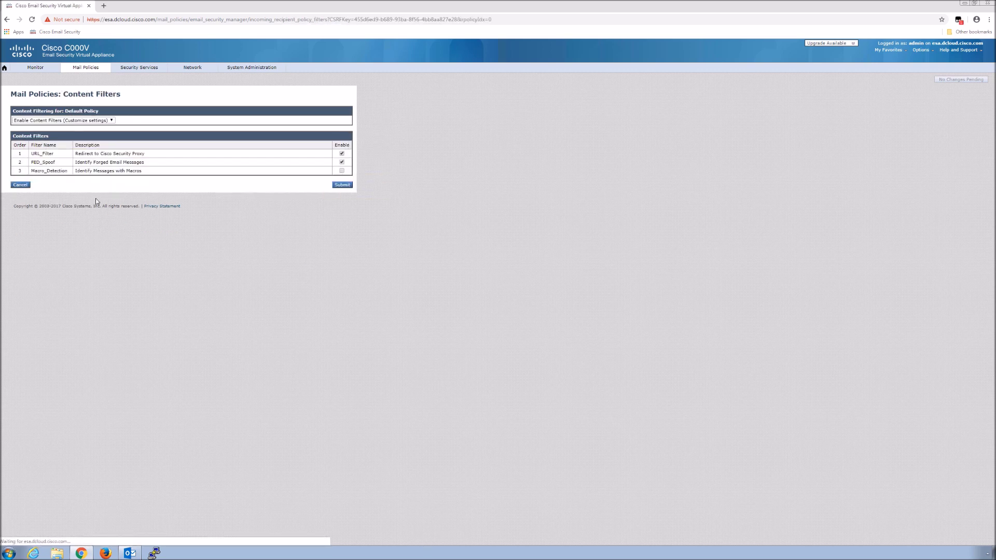
click(342, 171)
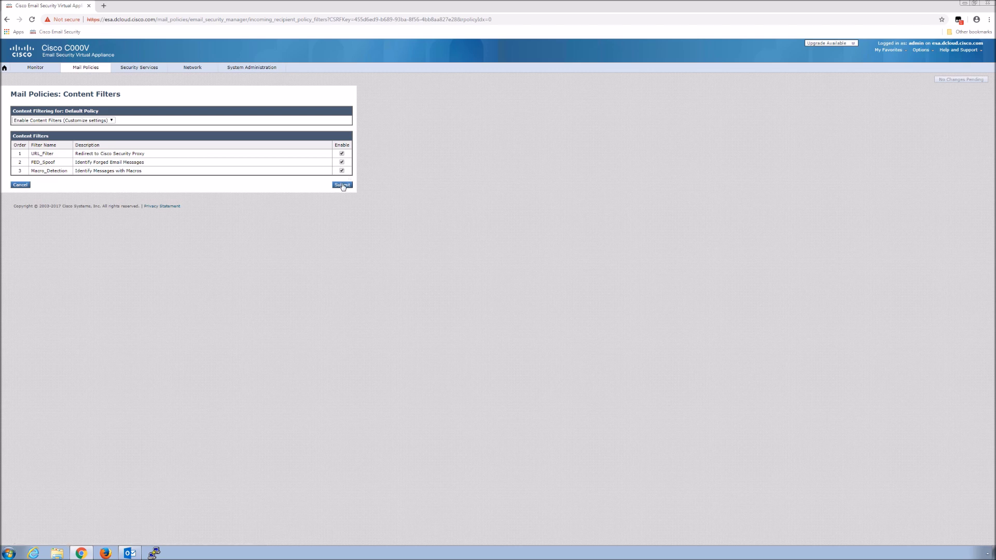
click(343, 185)
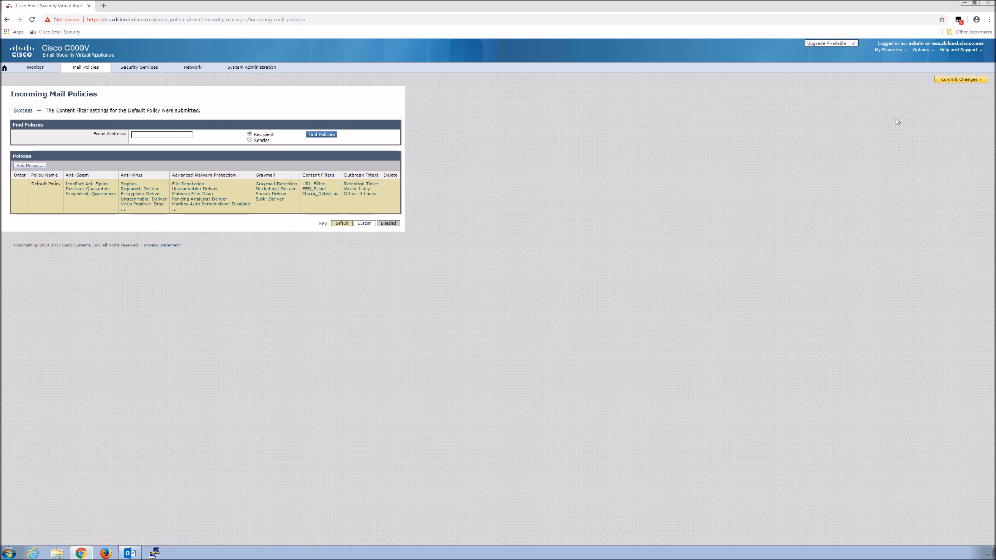
click(957, 80)
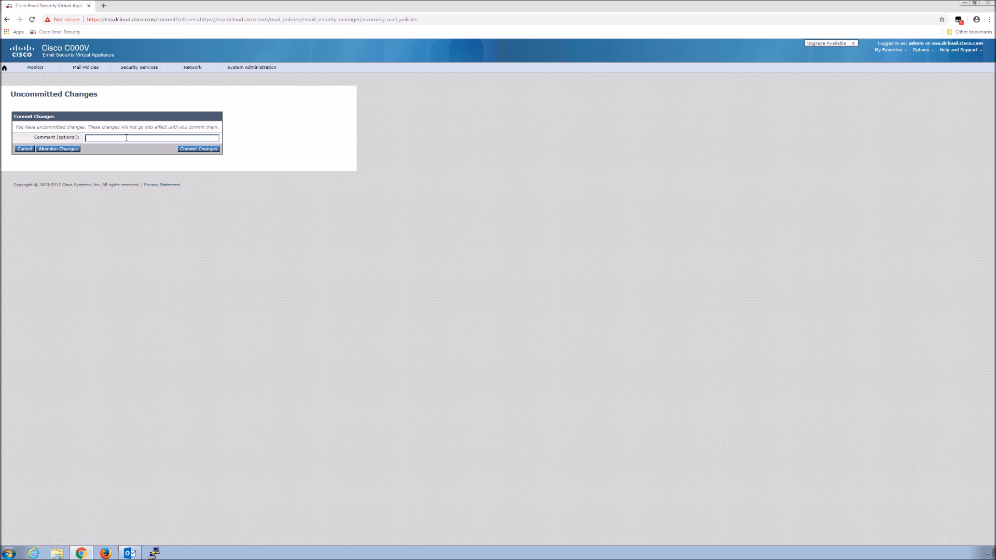
Commit the change with comment 'Applied CF to incoming default mail policy'
click(126, 138)
text(Applier)
text(to)
text( incomfin)
text(ing )
text(default m)
text(ail policy)
click(202, 149)
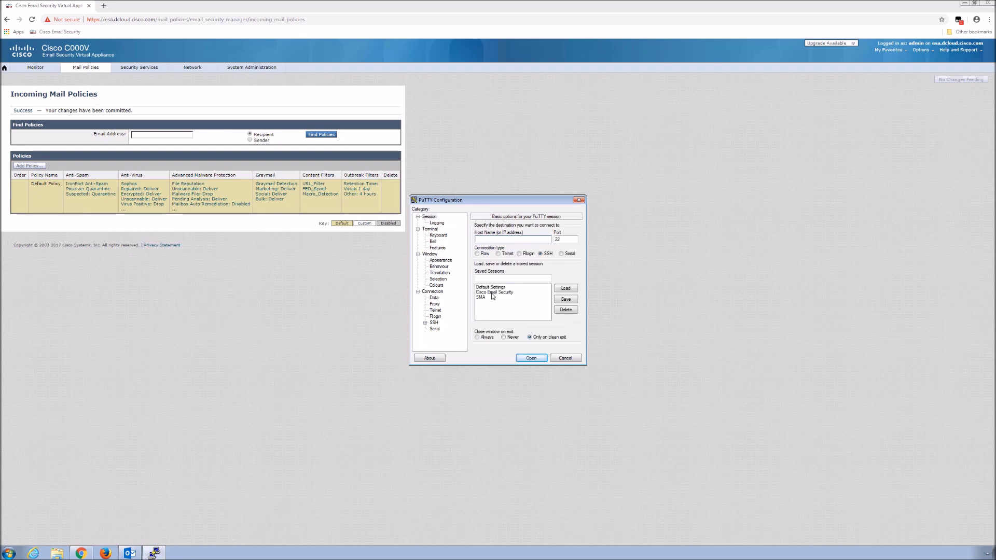
Log into the appliance as admin via the saved PuTTY session and run 'tail mail_logs'
click(492, 293)
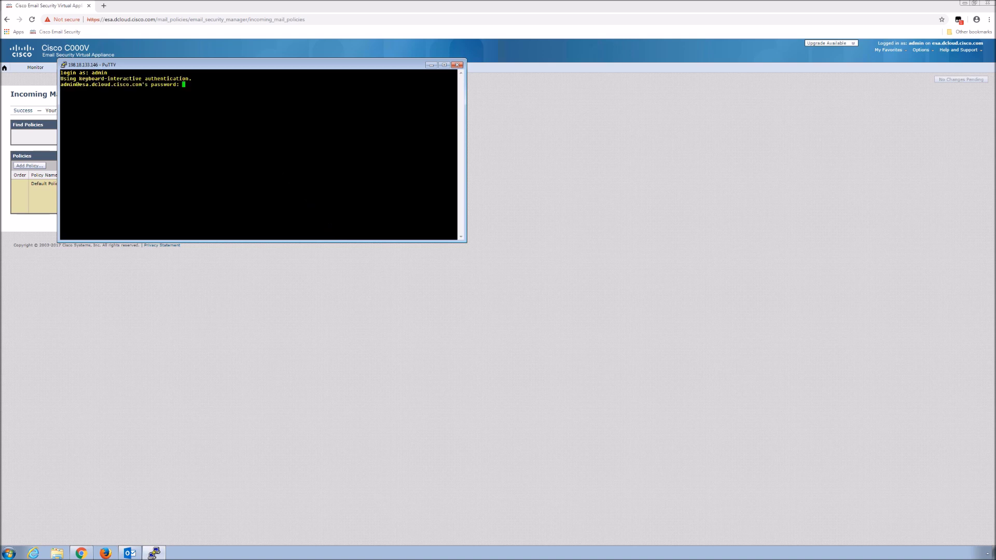
key(Return)
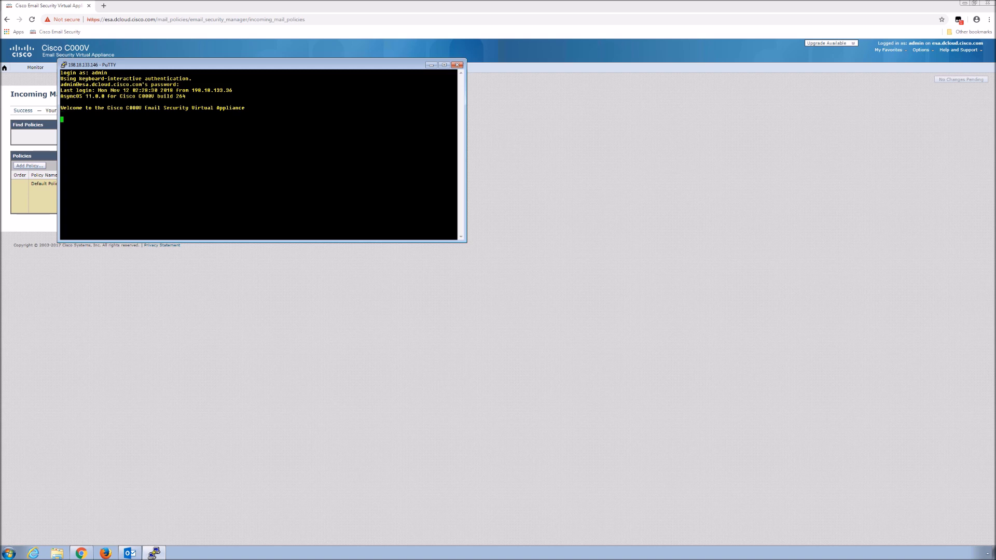
text(t)
key(Return)
key(Return)
text(tail ma)
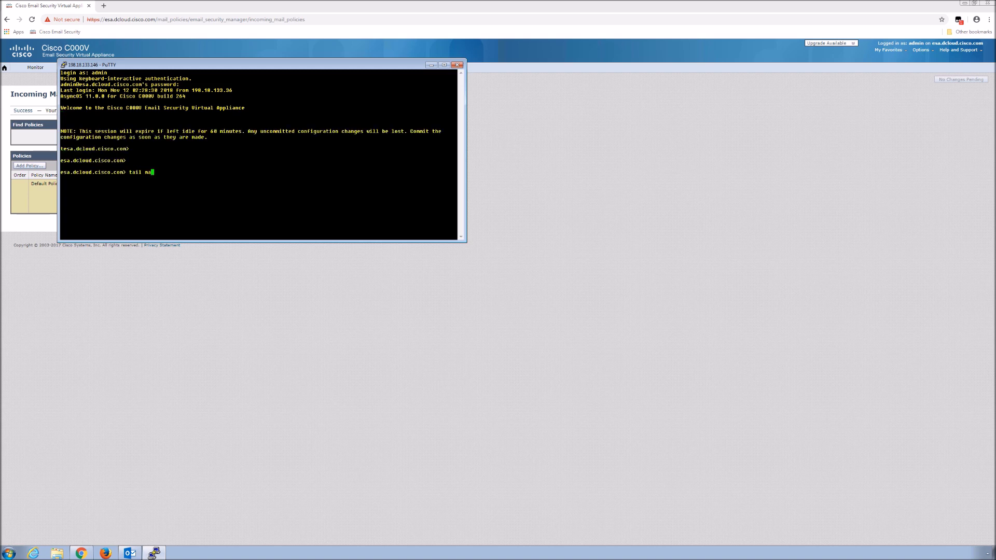
text(il_logs)
key(Return)
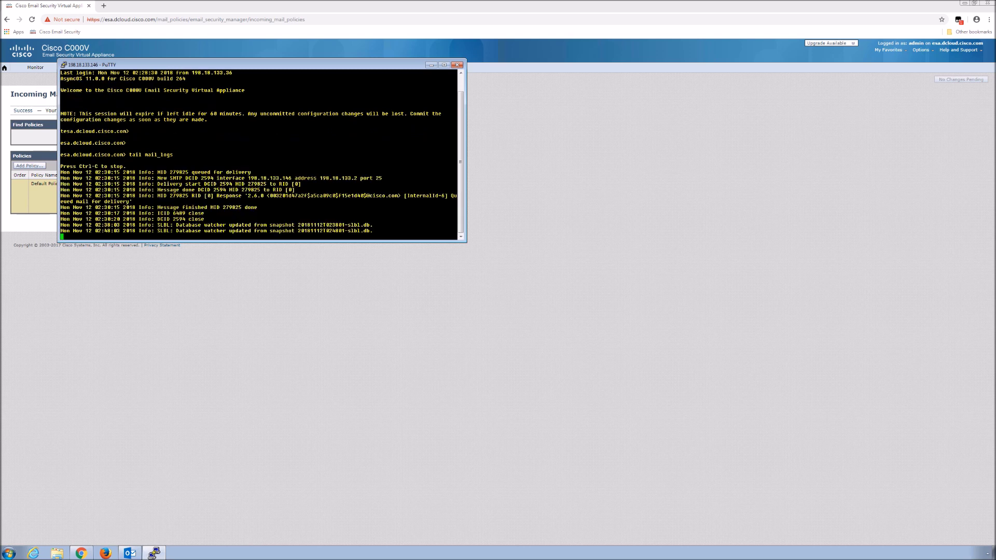
click(131, 553)
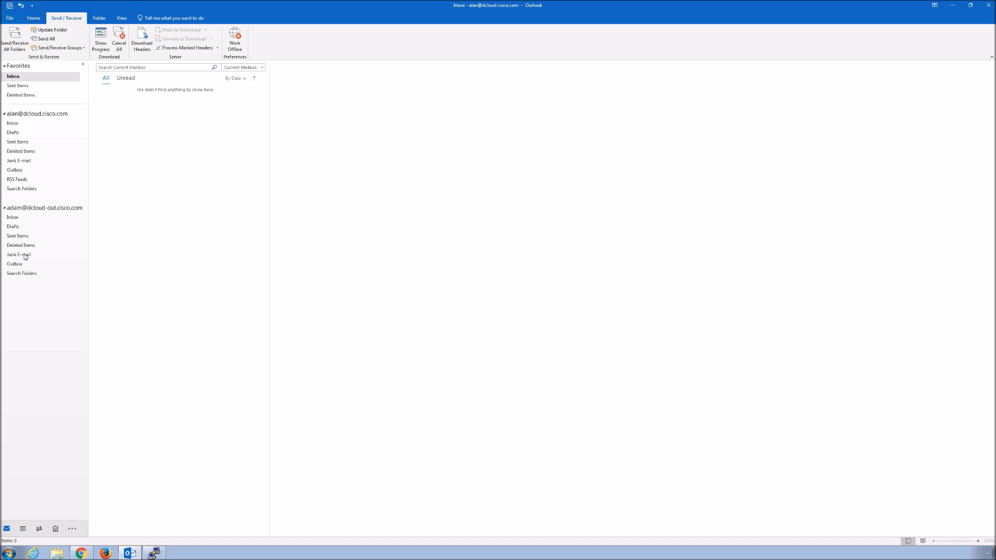
From the outbound test Inbox, draft an email to the colleague: subject 'Latest File Attached', body 'Please find the file attached as discussed'
click(15, 218)
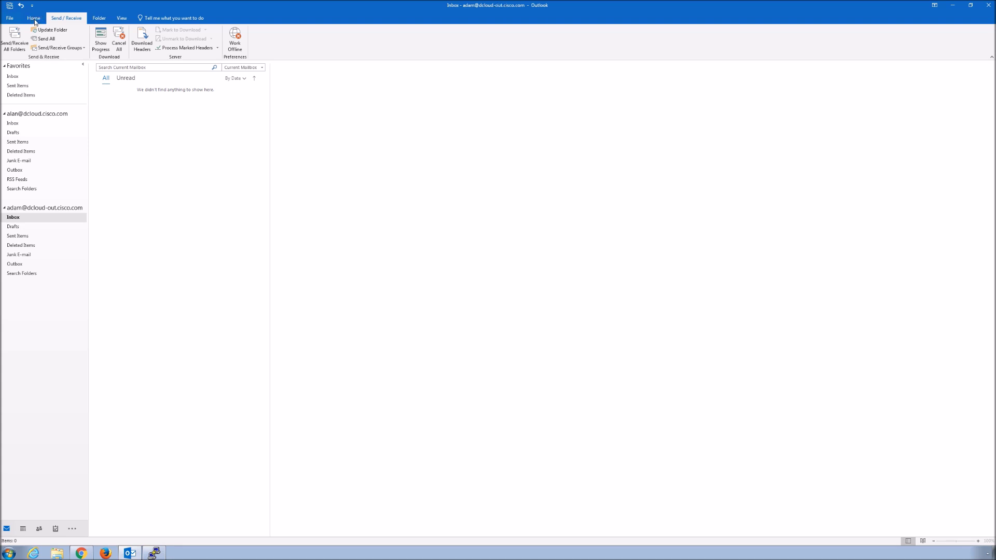
click(34, 20)
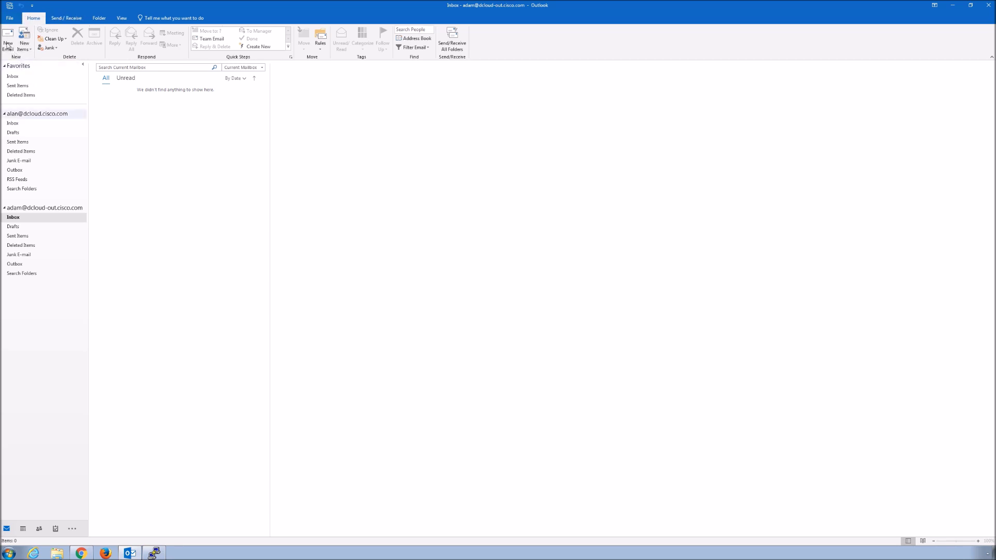
click(8, 44)
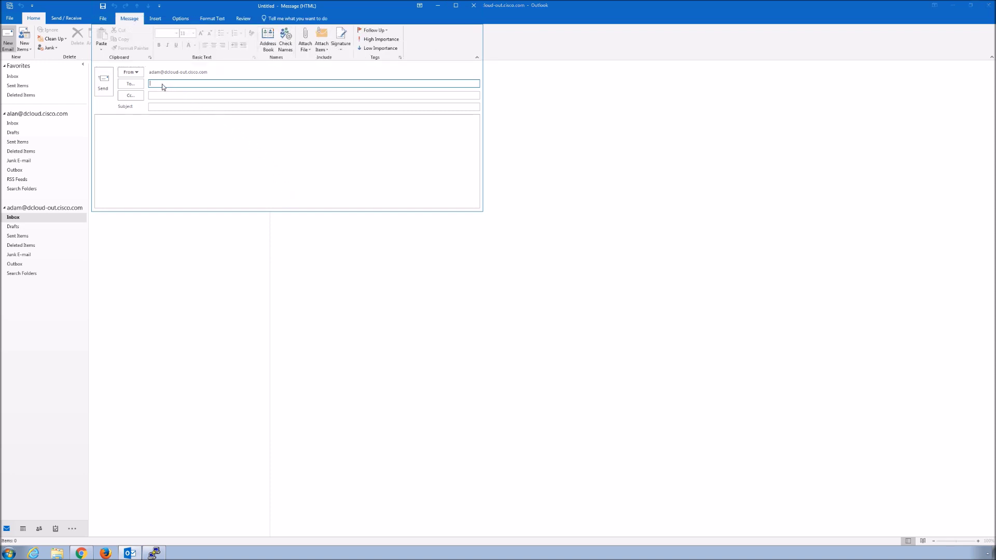
text(ala)
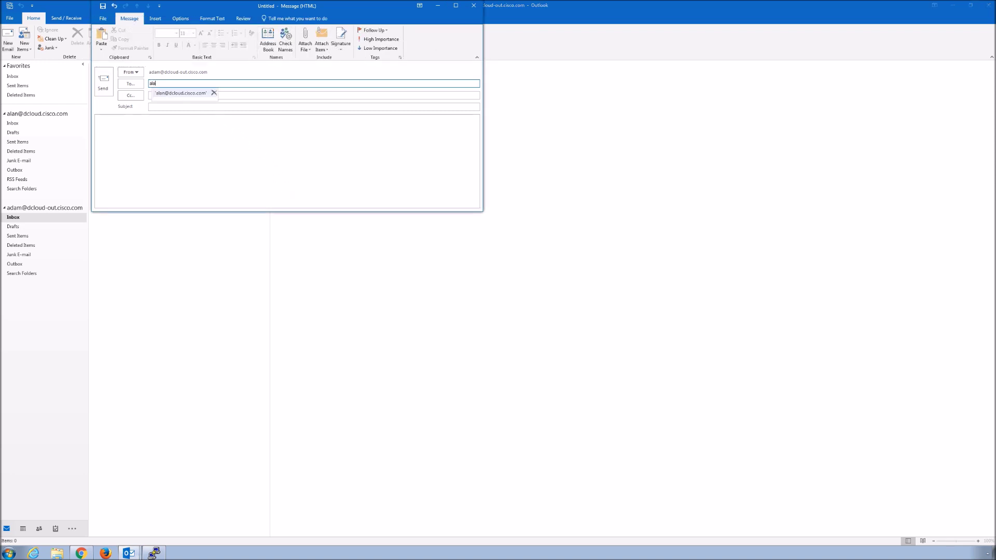
text(n)
key(Return)
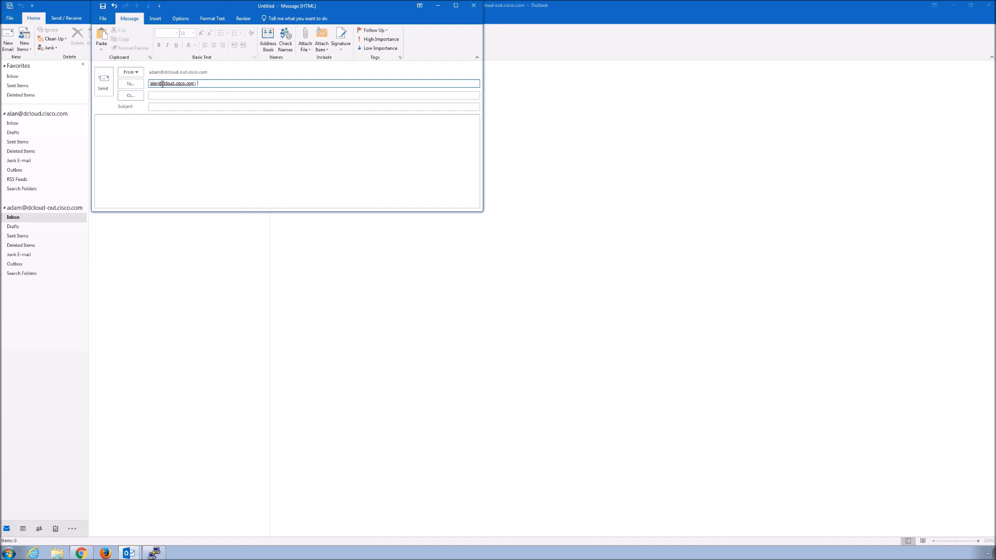
key(Tab)
key(Tab)
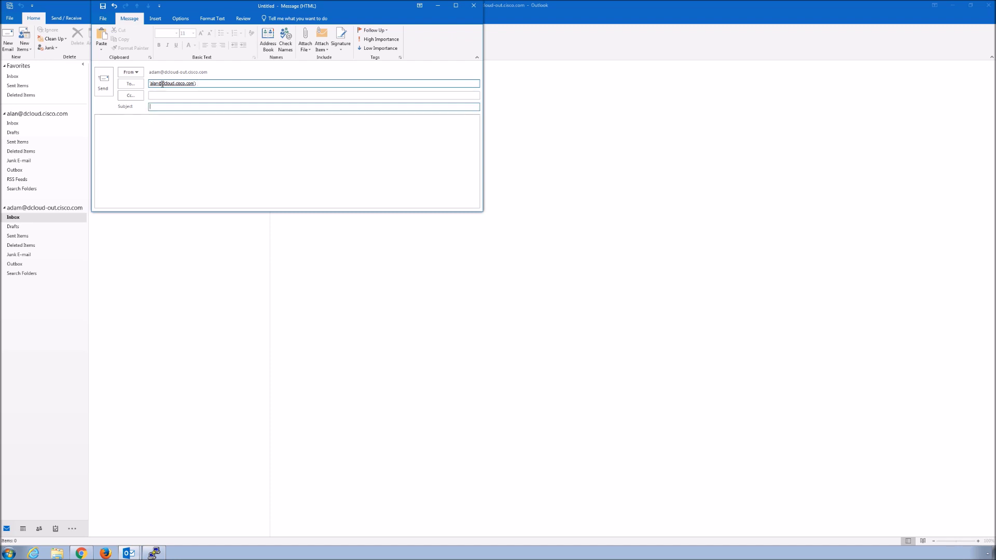
text(Latest File Attache)
key(Tab)
text(Please find the file attached as discussed)
key(Return)
key(Return)
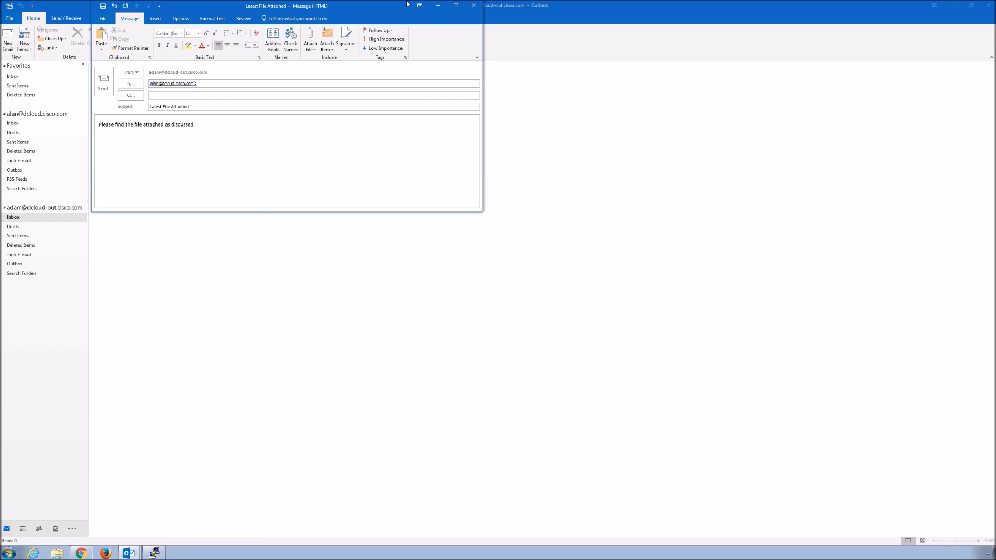
Attach ExcelMacro.xls.safe from dCloud Files > Macro-Enabled Detection and send the email
click(311, 45)
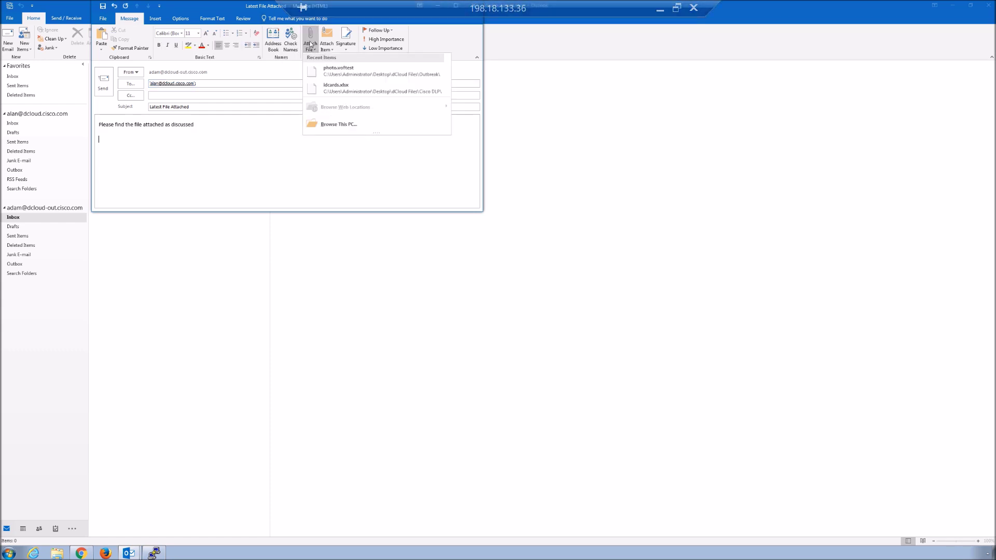
click(333, 126)
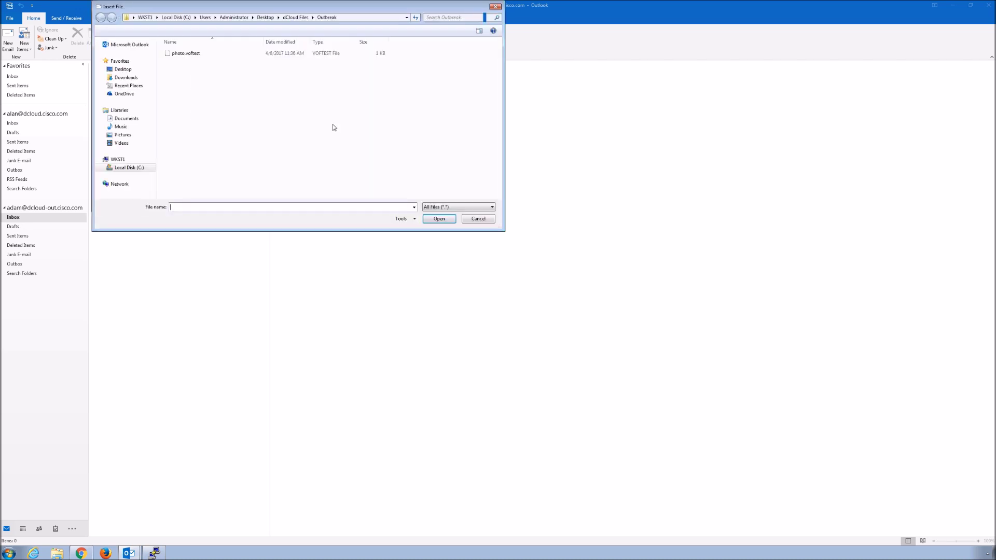
click(295, 17)
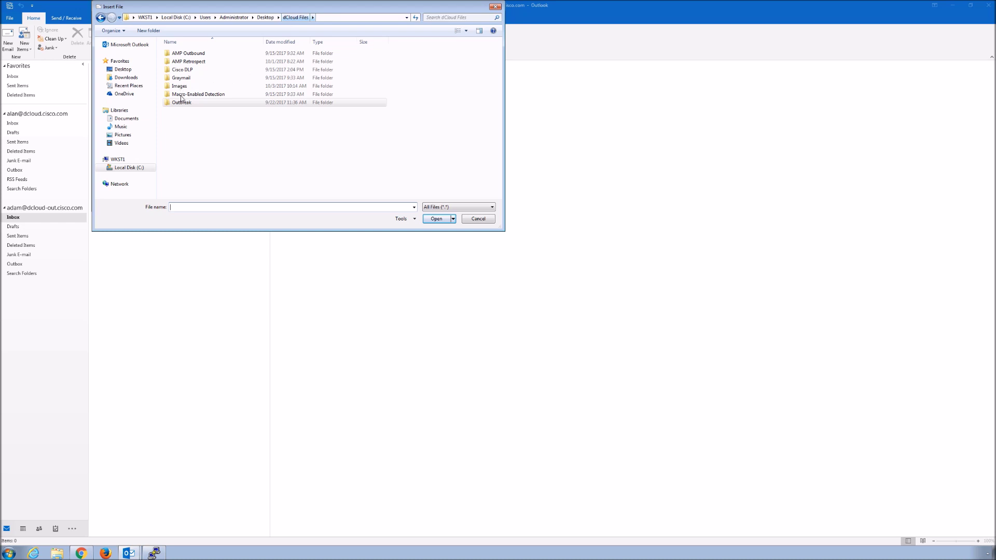
click(180, 96)
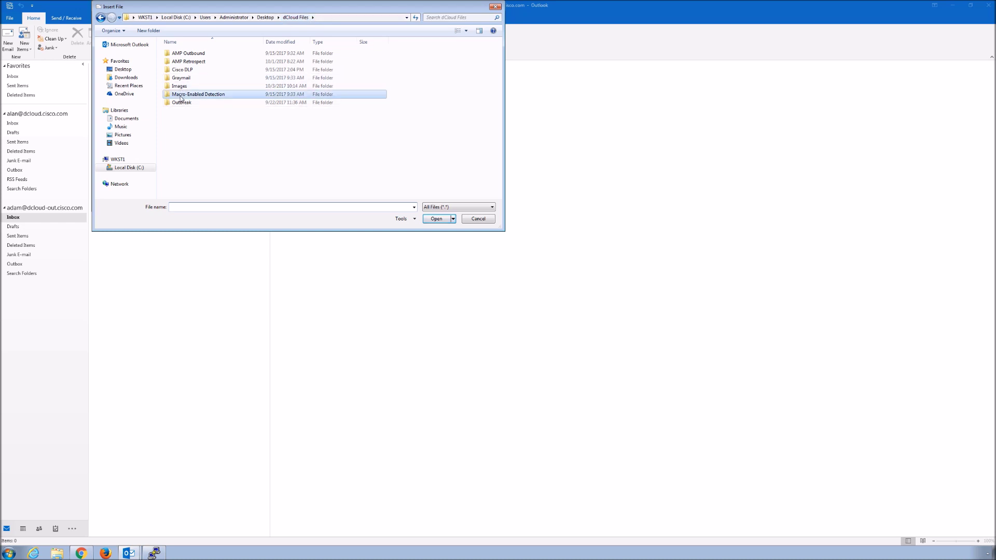
double_click(180, 98)
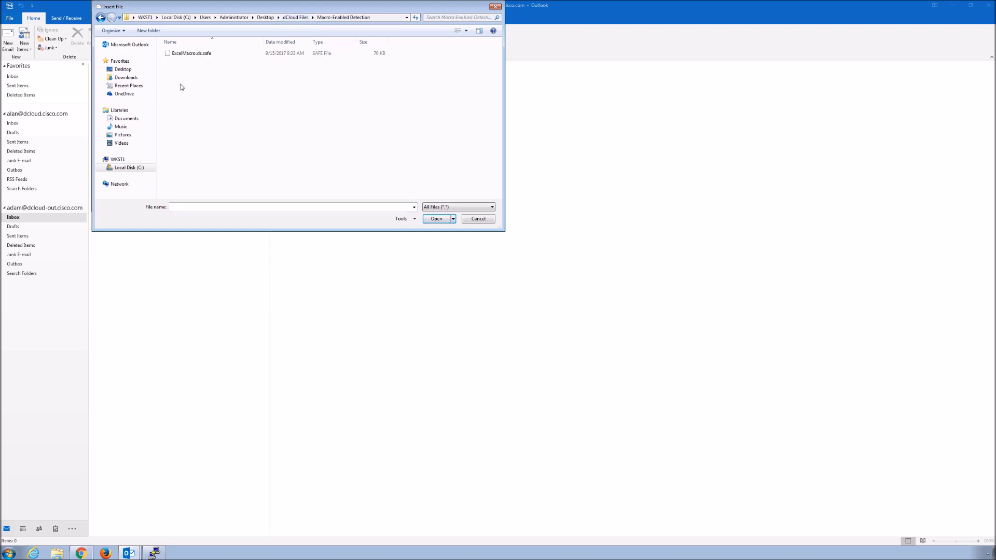
double_click(183, 59)
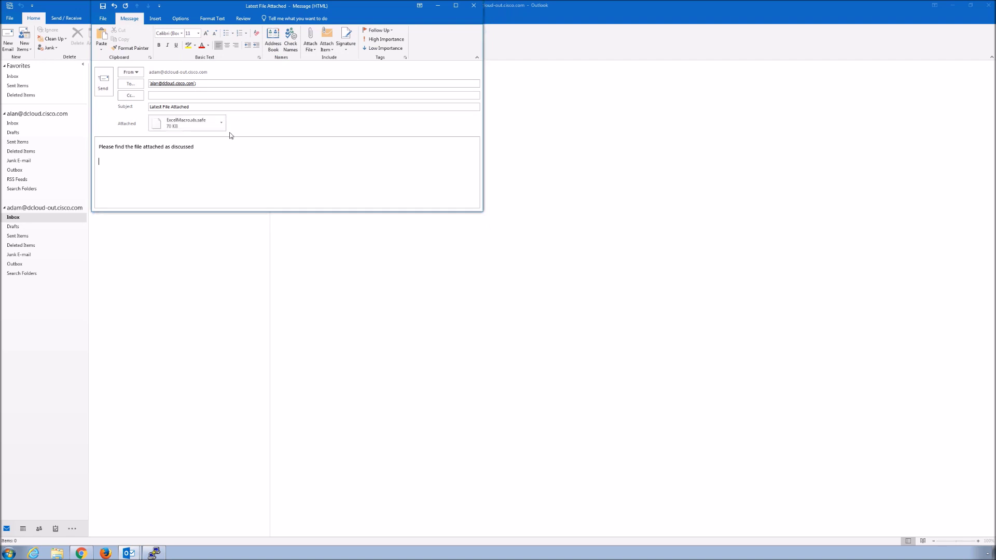
click(107, 83)
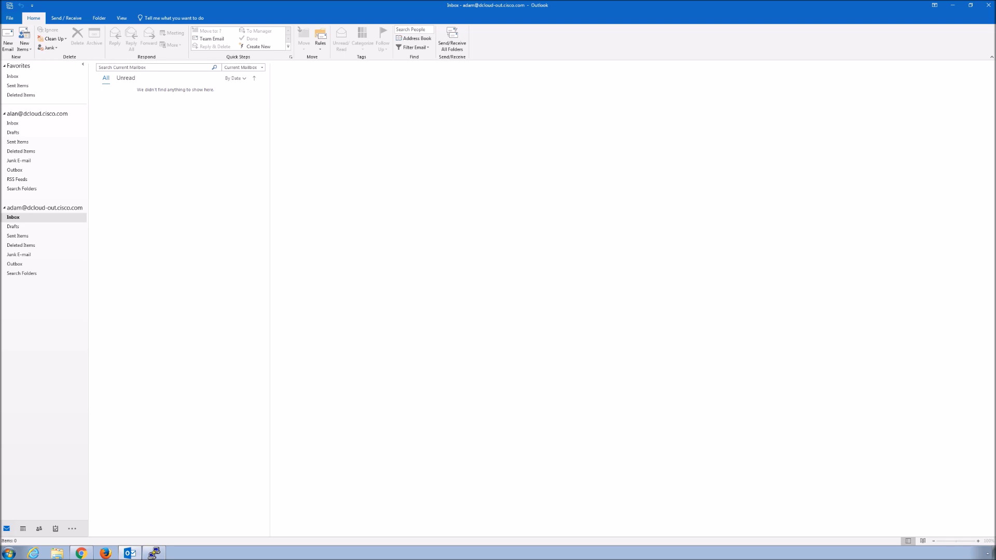
Run Send/Receive All Folders on the recipient's Inbox so 'Latest File Attached' arrives
click(12, 125)
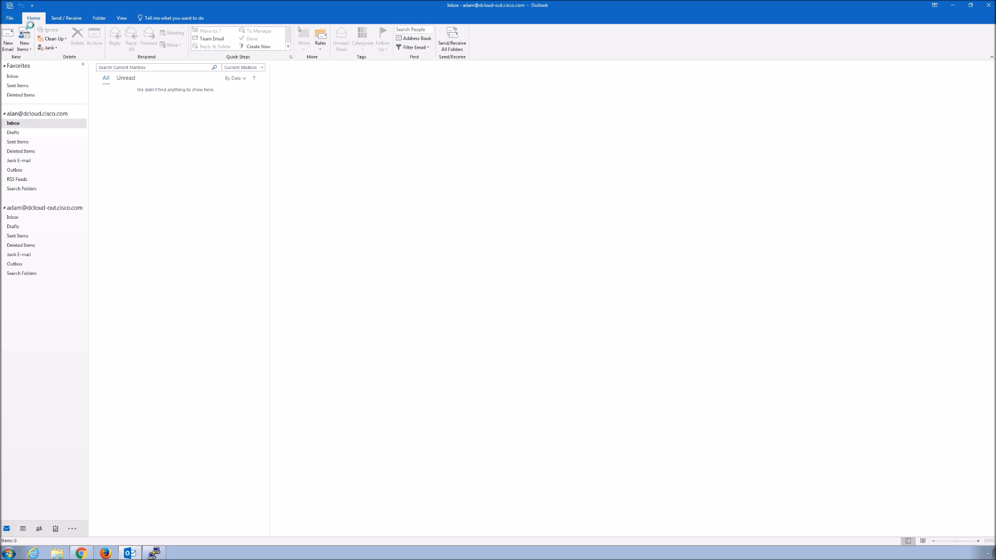
click(61, 21)
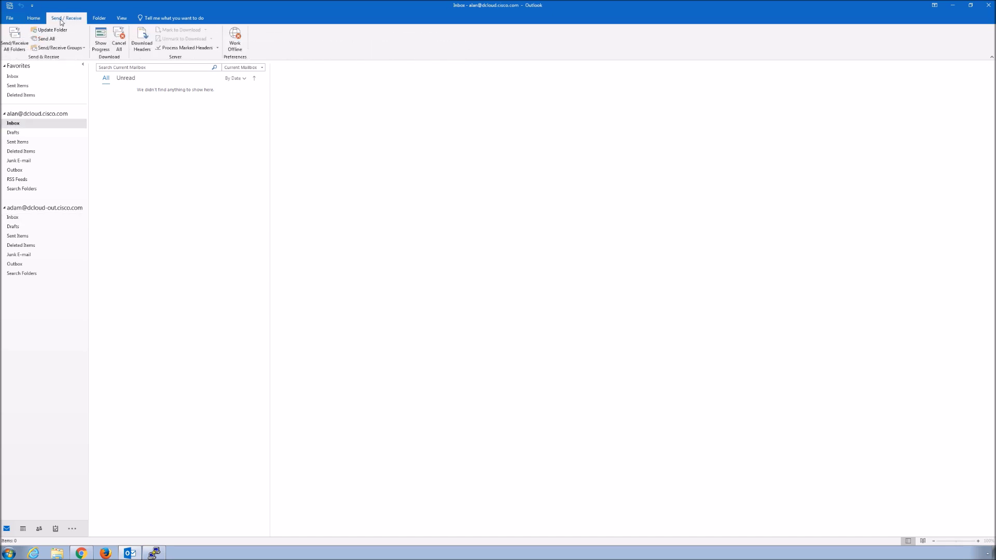
click(20, 43)
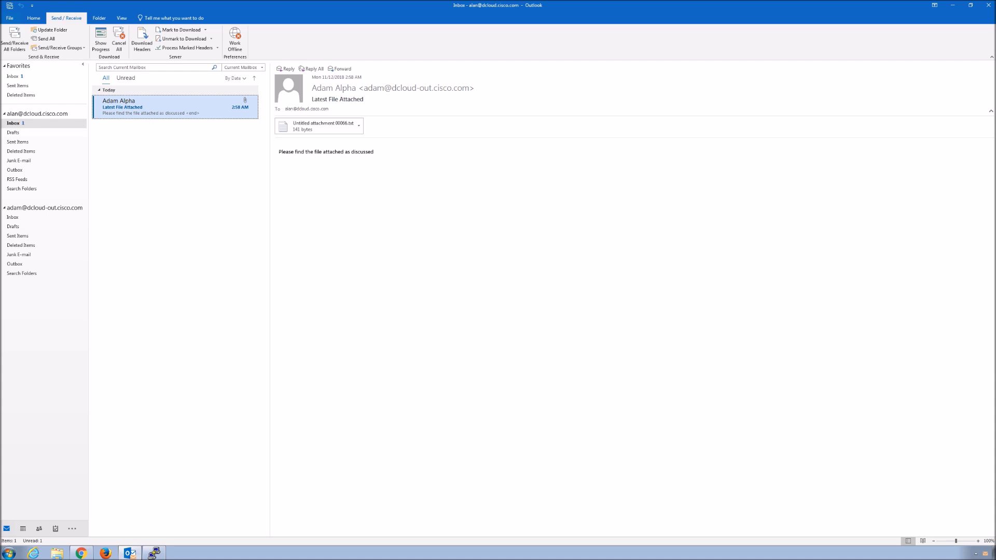
View 'Untitled attachment 00066.txt' in WordPad showing MACRO DETECTED, then return to PuTTY's mail log
click(319, 127)
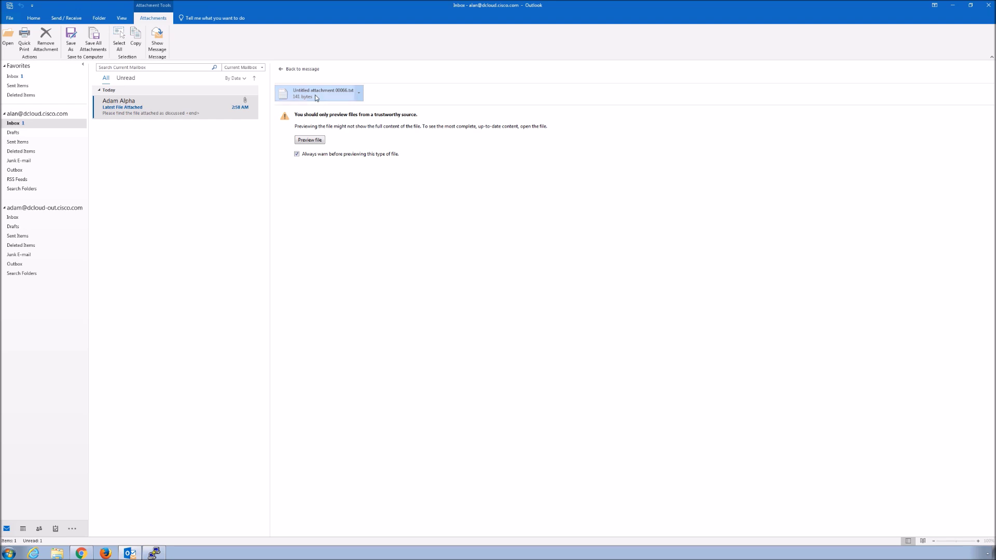
double_click(316, 97)
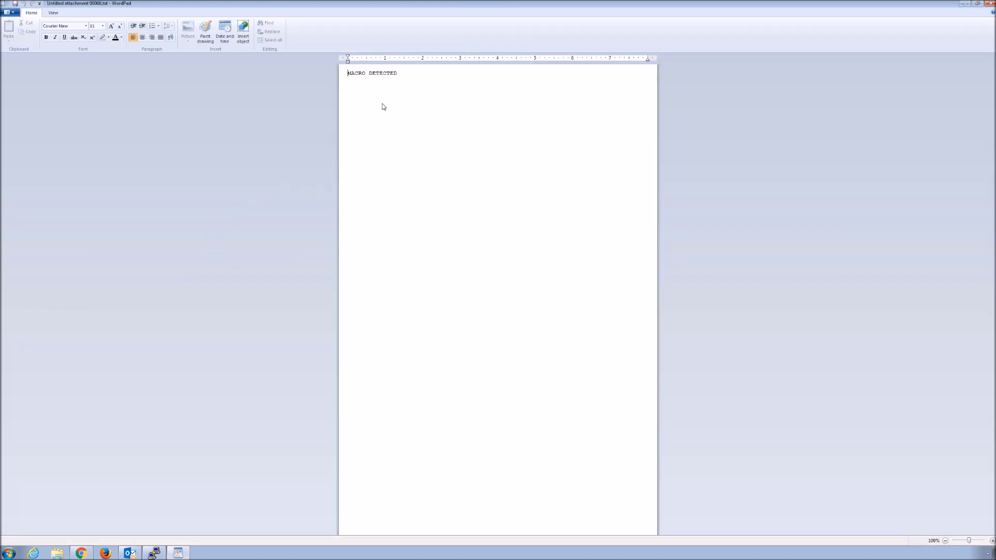
click(988, 5)
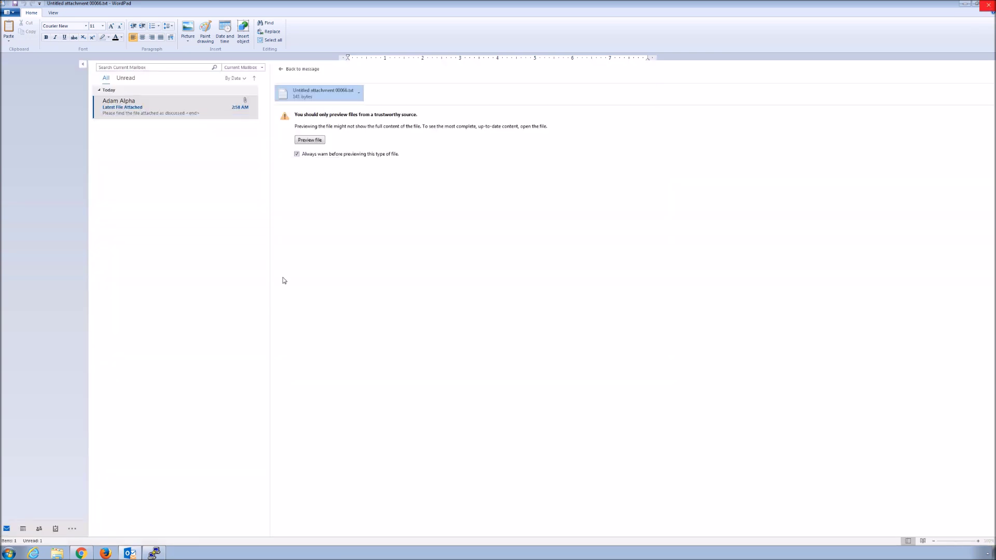
click(154, 554)
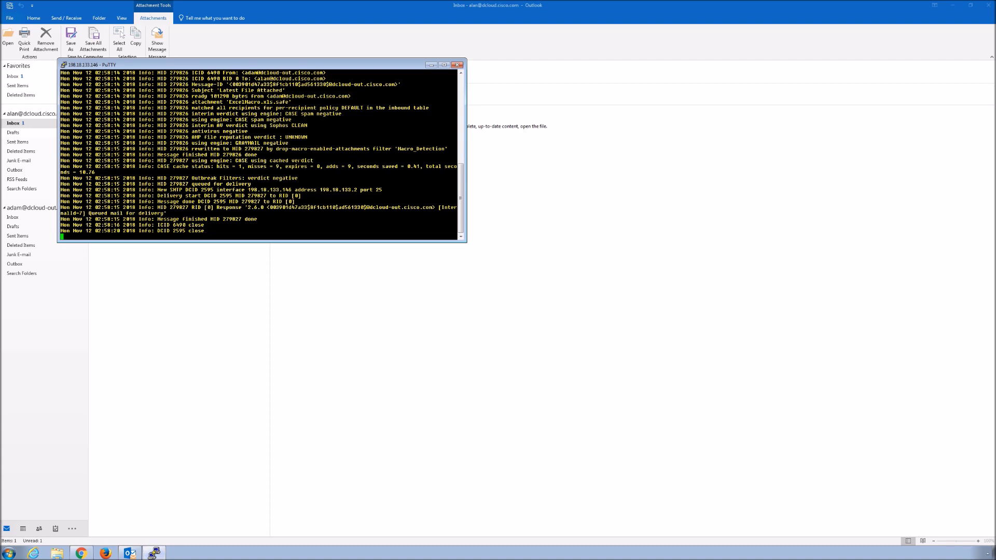
Highlight the 'rewritten to MID … Macro_Detection' log line, then go to the appliance's Chrome pages
drag(447, 149, 189, 149)
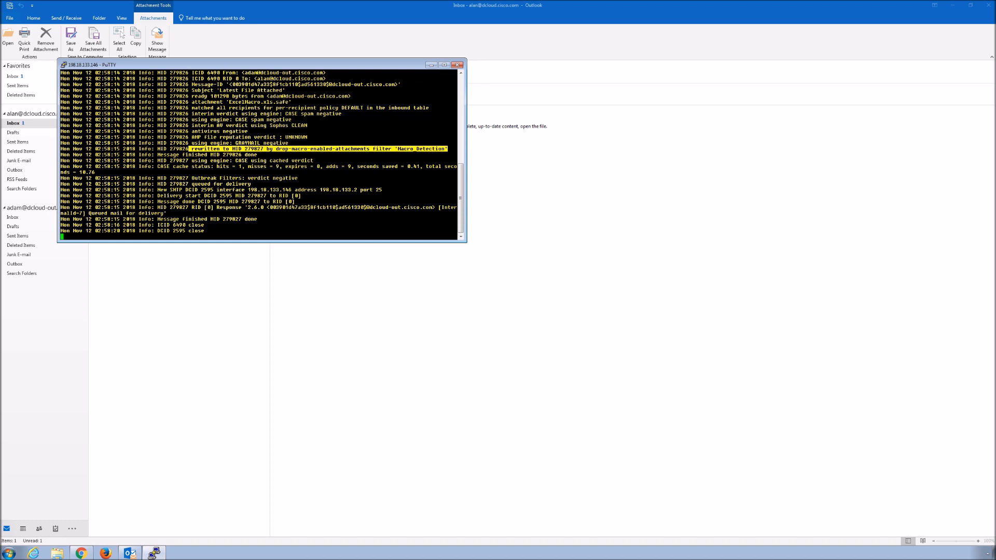
click(209, 337)
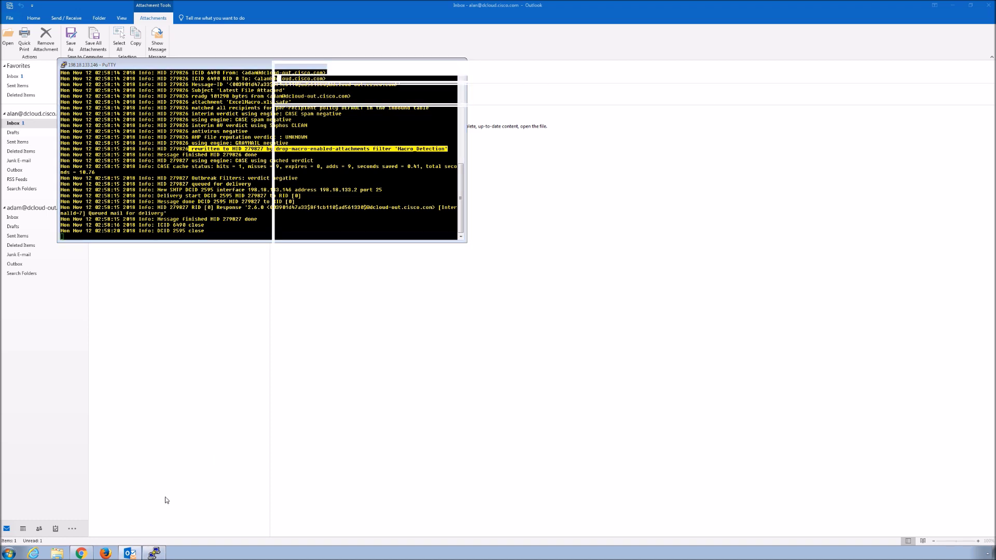
click(79, 554)
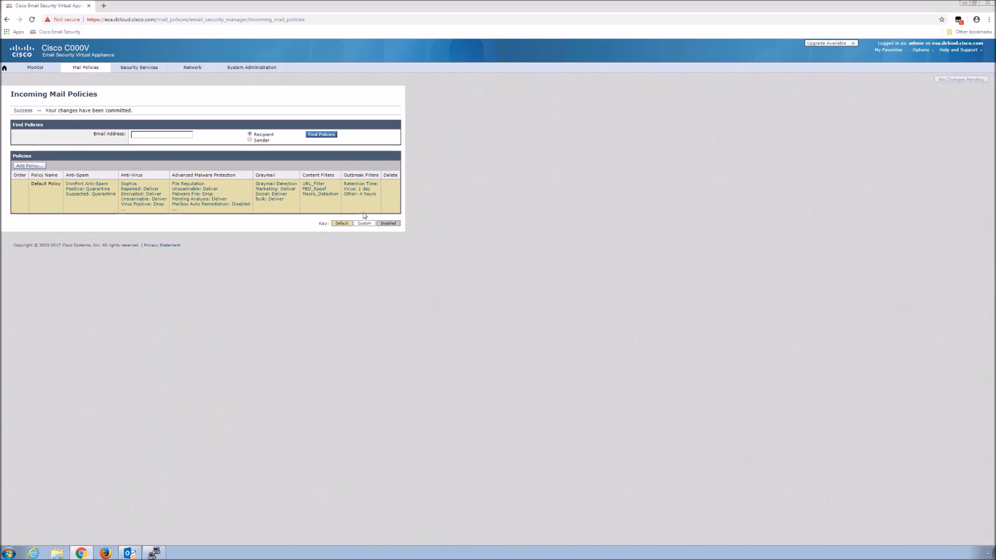
Open the Macro_Detection filter from Mail Policies > Incoming Content Filters
click(87, 69)
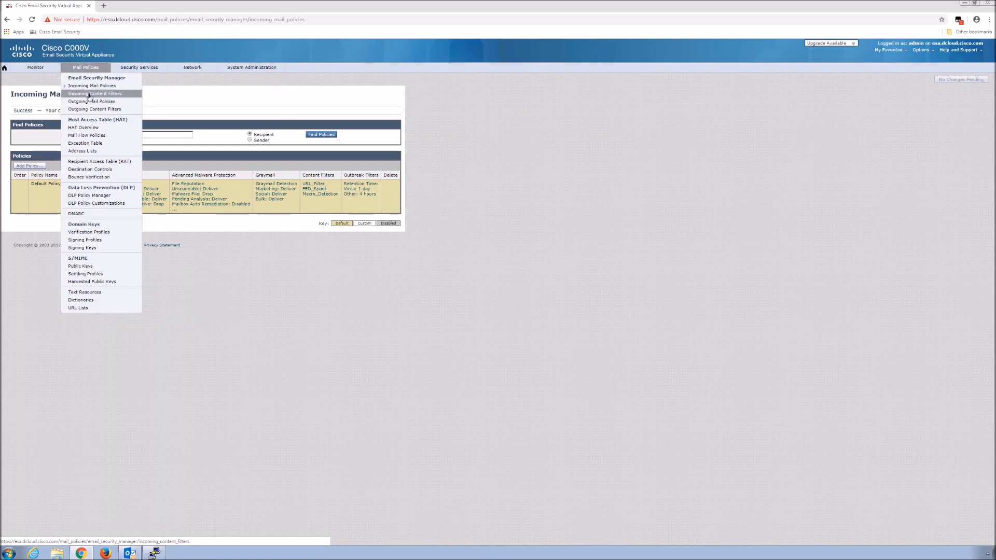
click(89, 96)
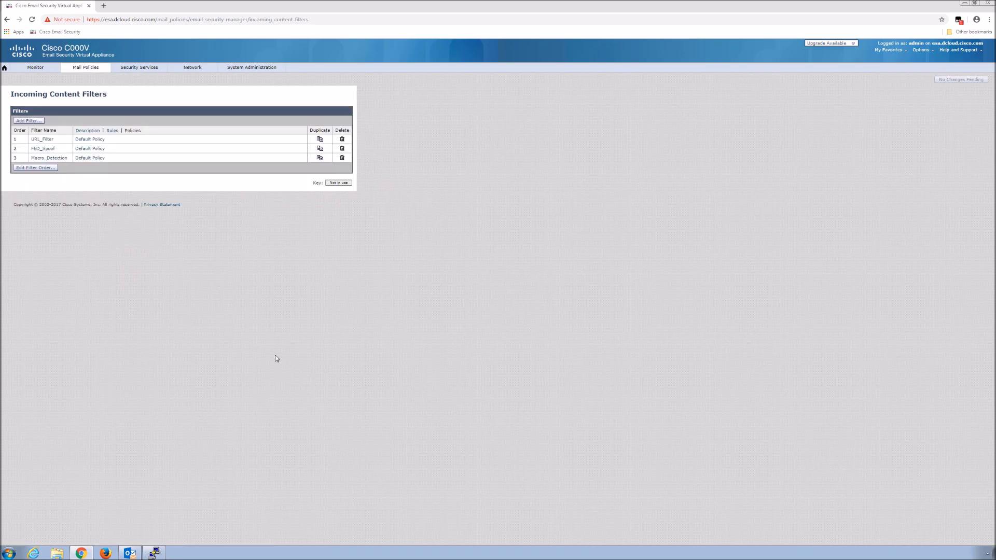
click(40, 159)
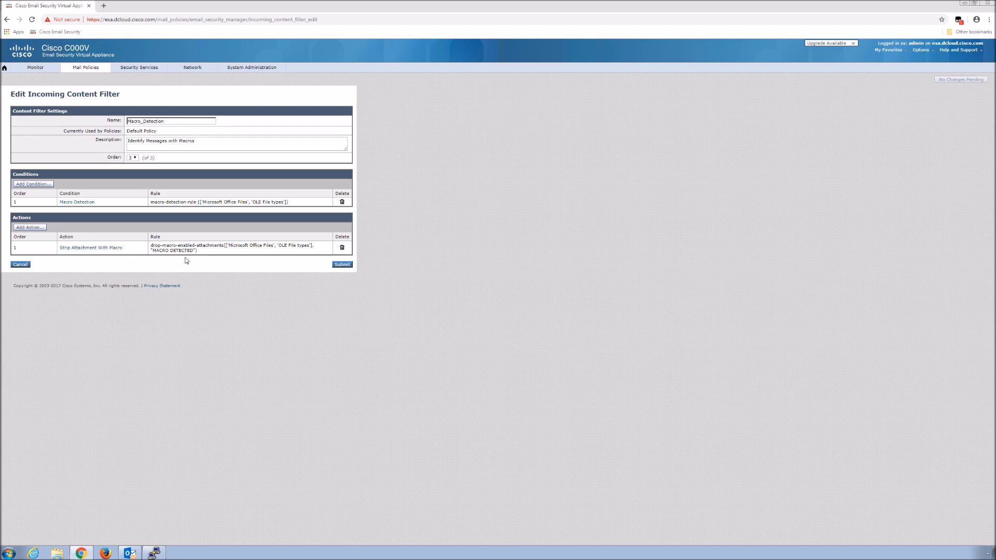
Open the Monitor > Macro Detection report showing 1 incoming Microsoft Office file
click(37, 68)
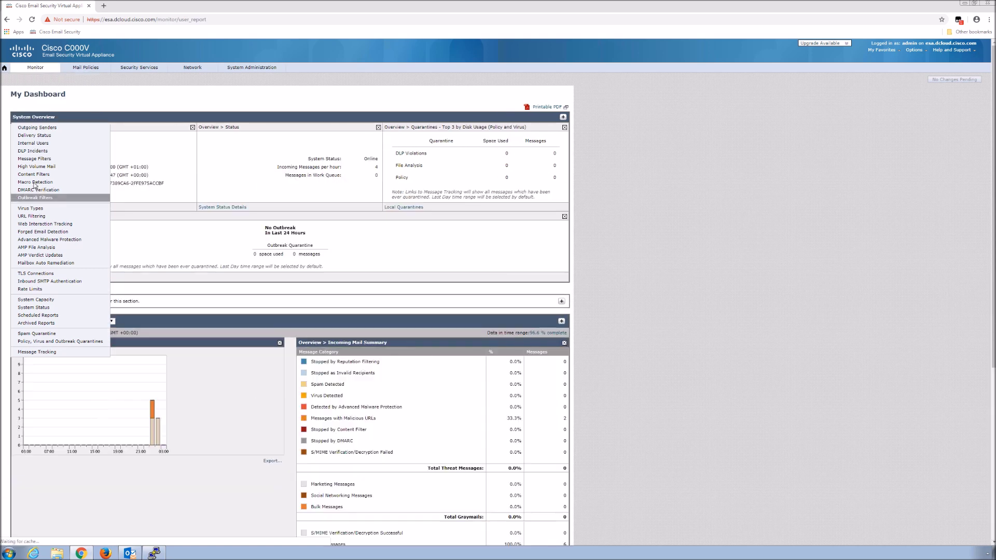
click(35, 182)
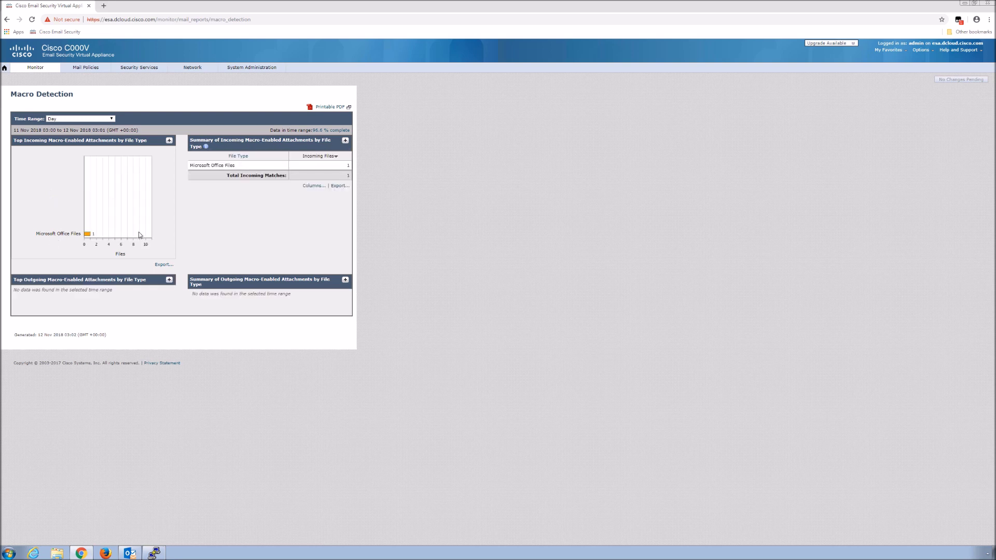
Track the one incoming macro file and open details of 'Latest File Attached' with ExcelMacro.xls.safe
click(349, 166)
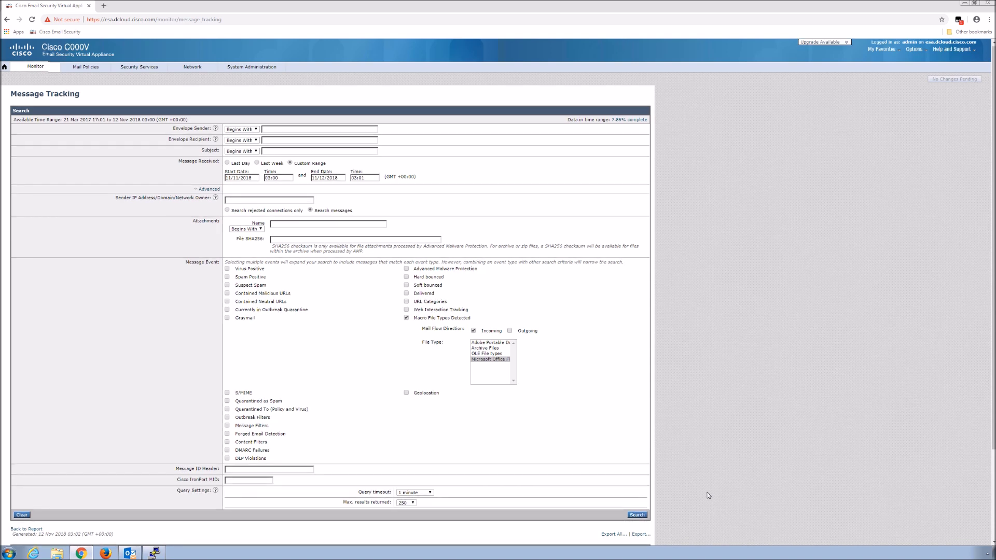
scroll(989, 516, down, 1)
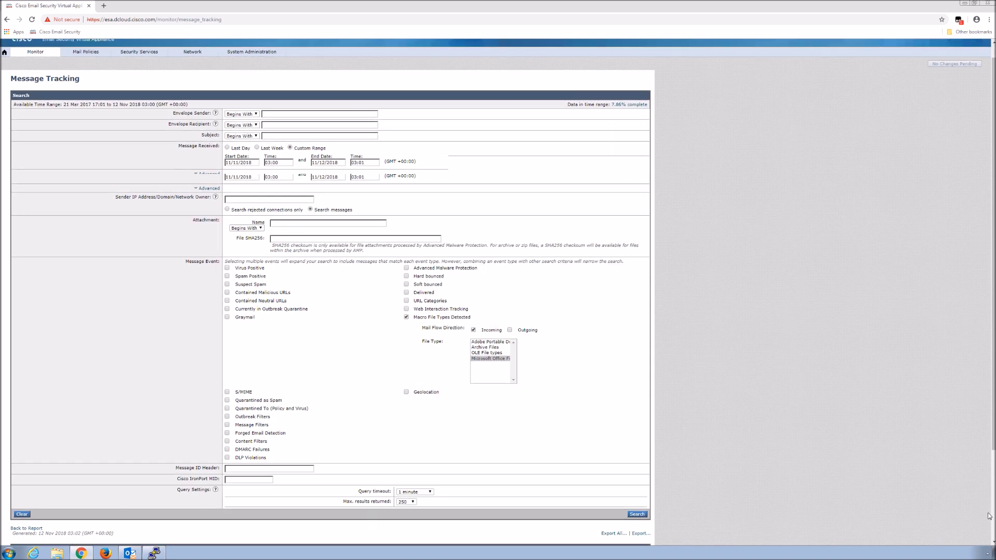
scroll(735, 533, down, 2)
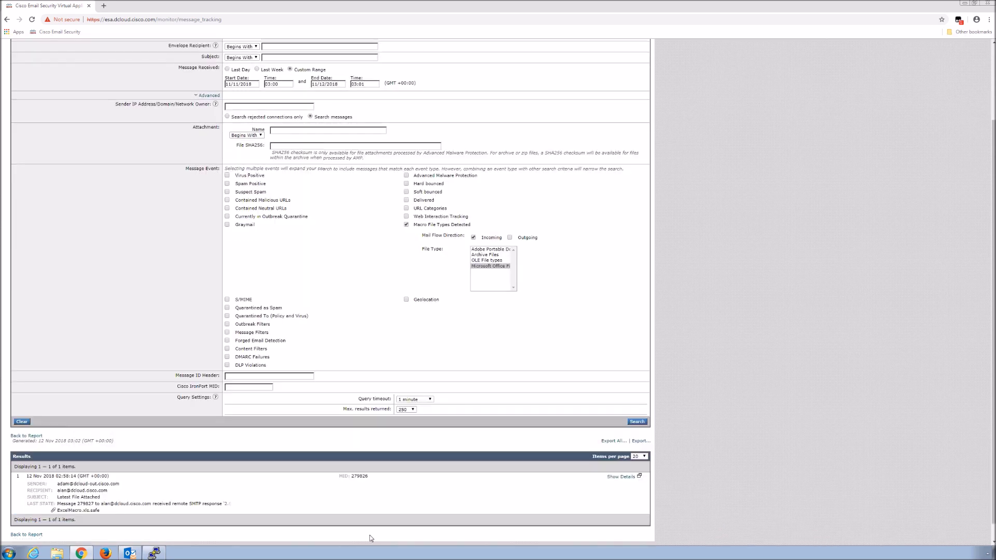
scroll(553, 488, down, 1)
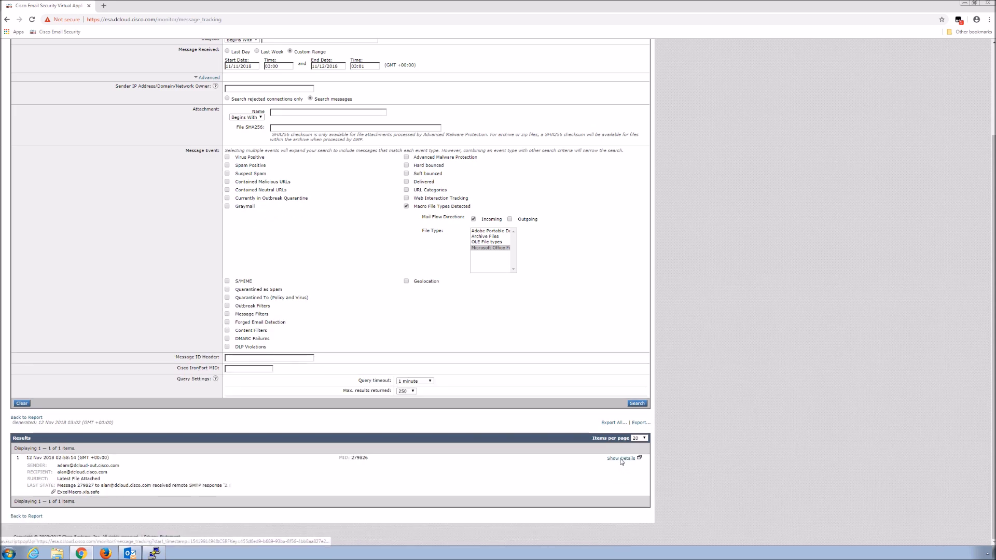
click(622, 461)
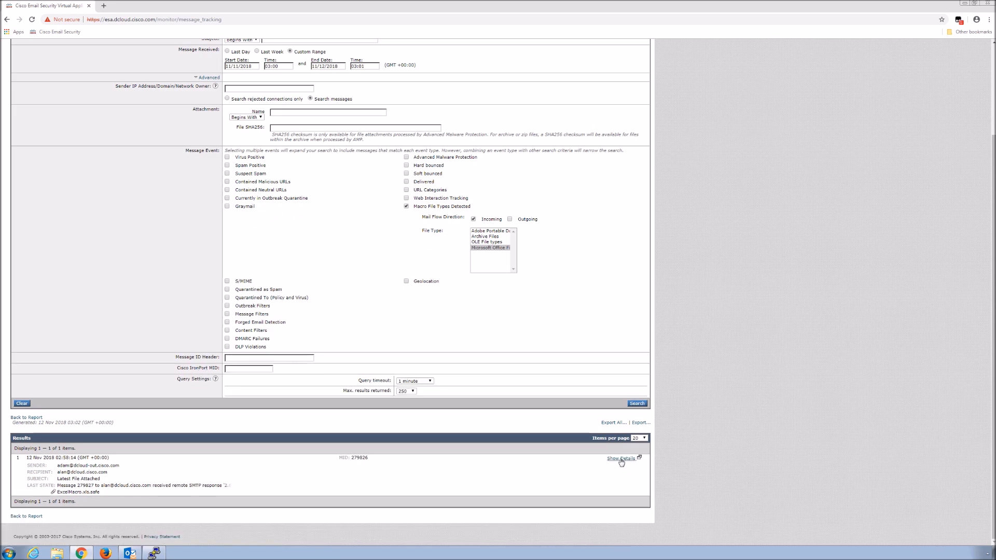
Maximize the Message Details window for the tracked message
click(348, 3)
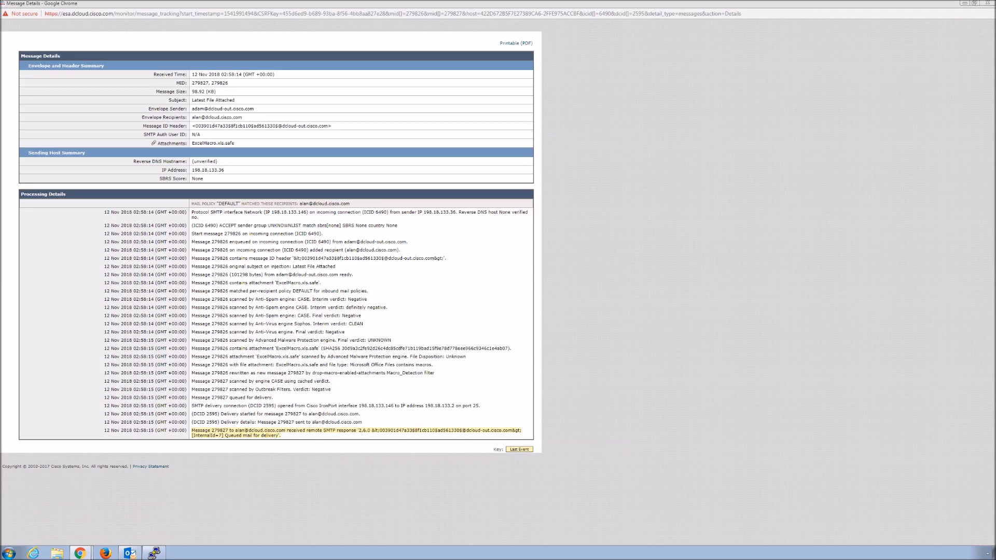